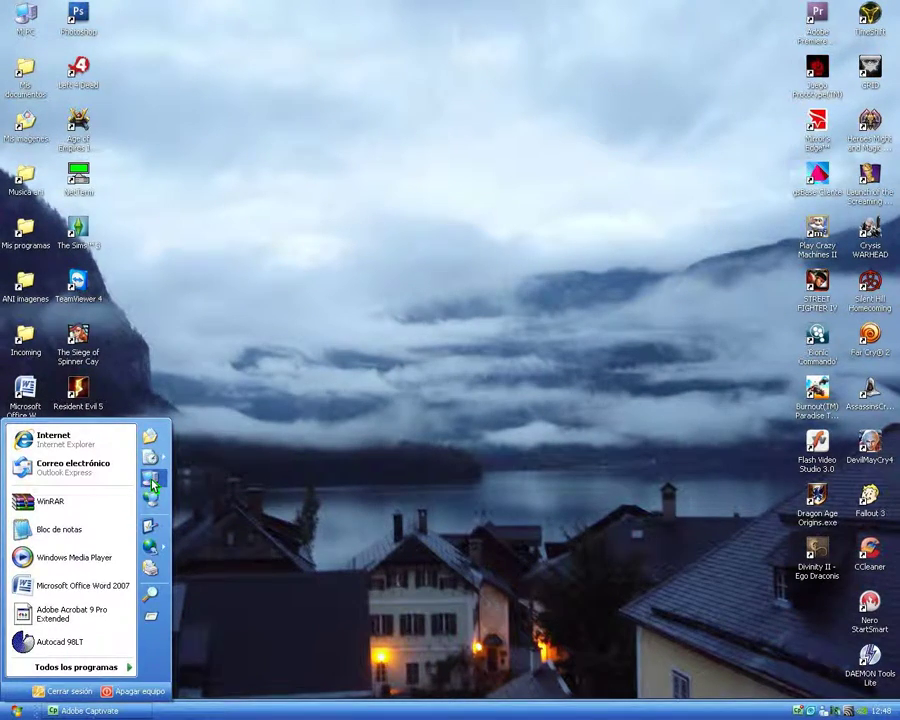
Browse My Computer to the Juegos folder on the Programas (F:) drive
click(152, 484)
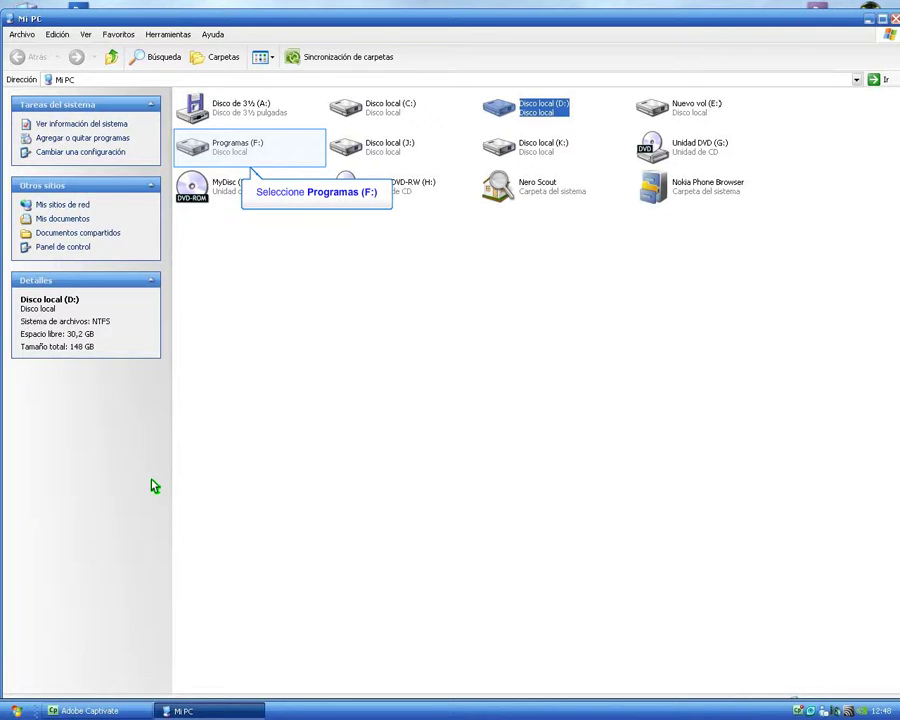
click(227, 149)
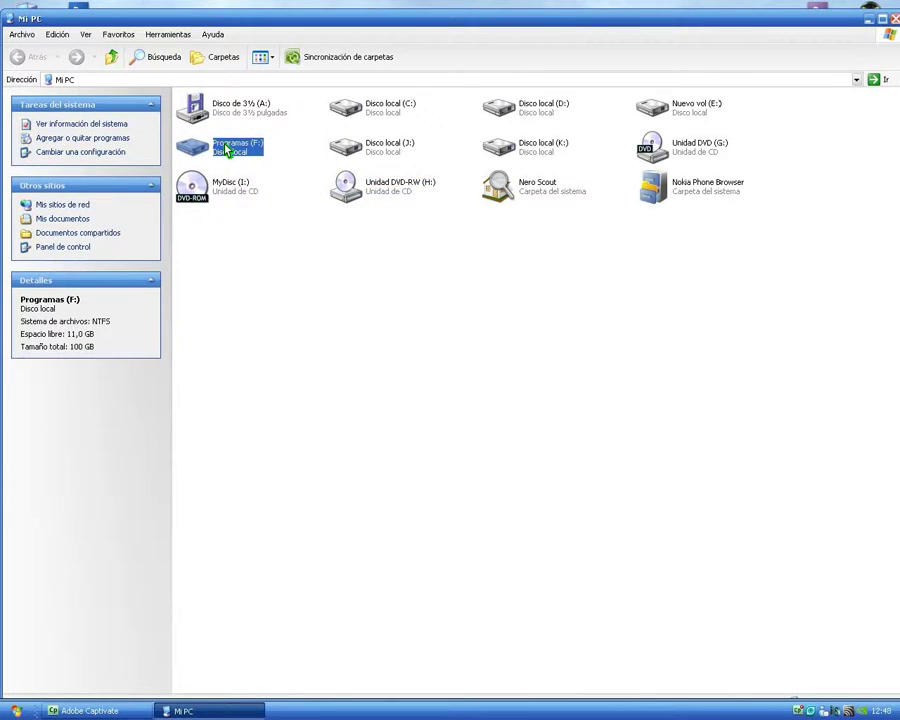
double_click(227, 149)
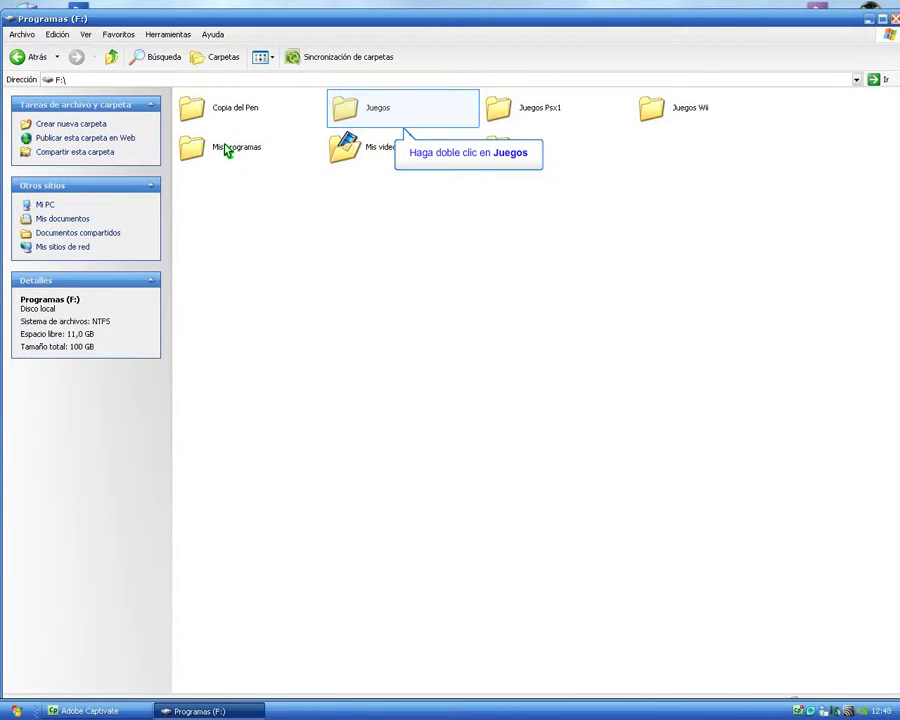
double_click(383, 116)
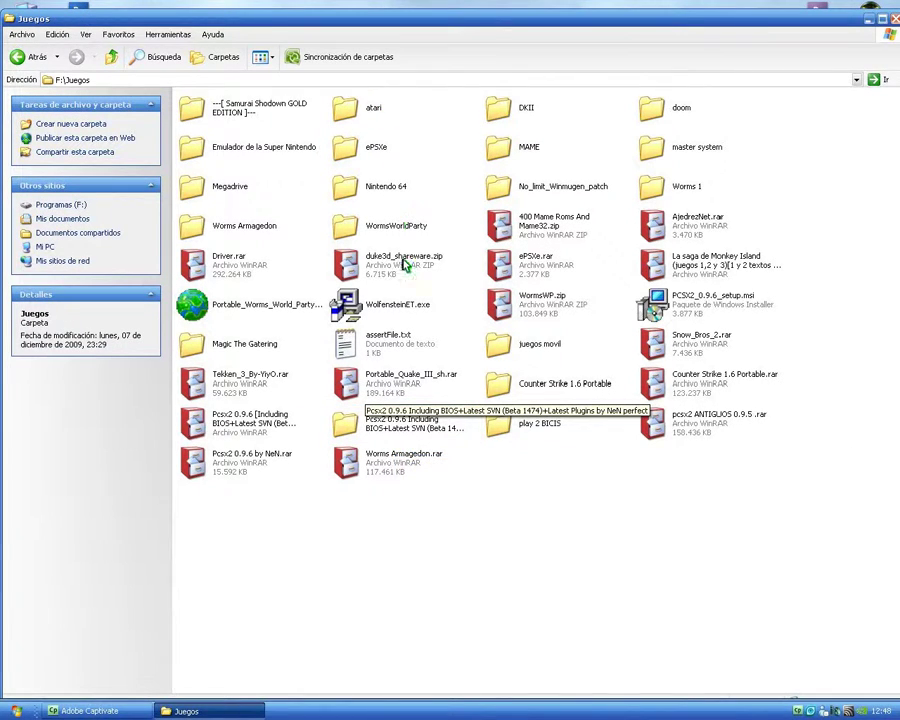
Open the Pcsx2 subfolder of the extracted "Pcsx2 0.9.6 Including BIOS+Latest SVN (Beta 1474)" folder and launch pcsx2-beta-1474.exe
click(426, 430)
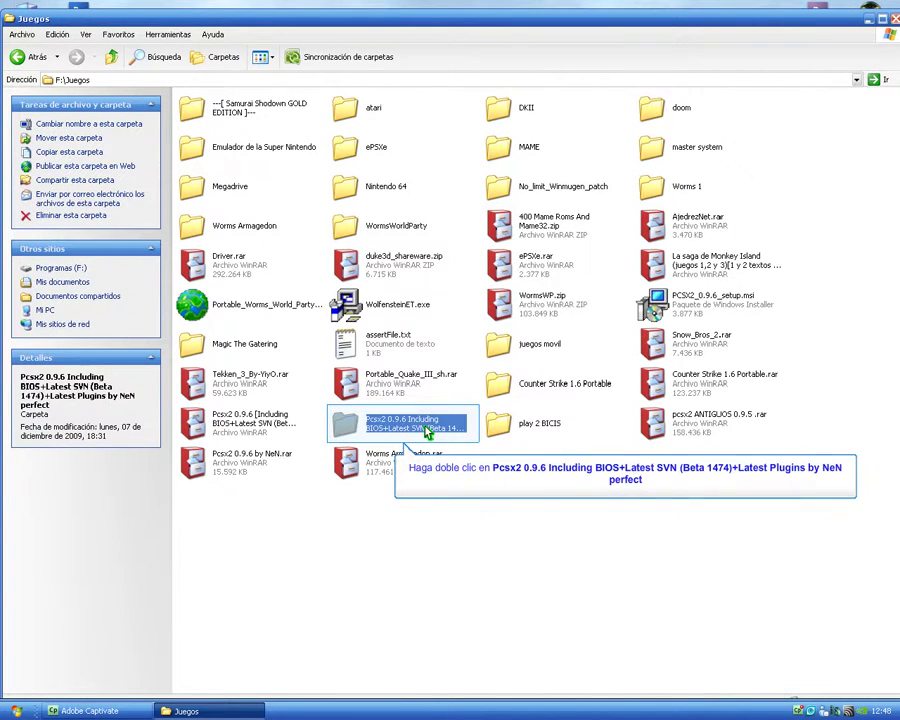
double_click(426, 430)
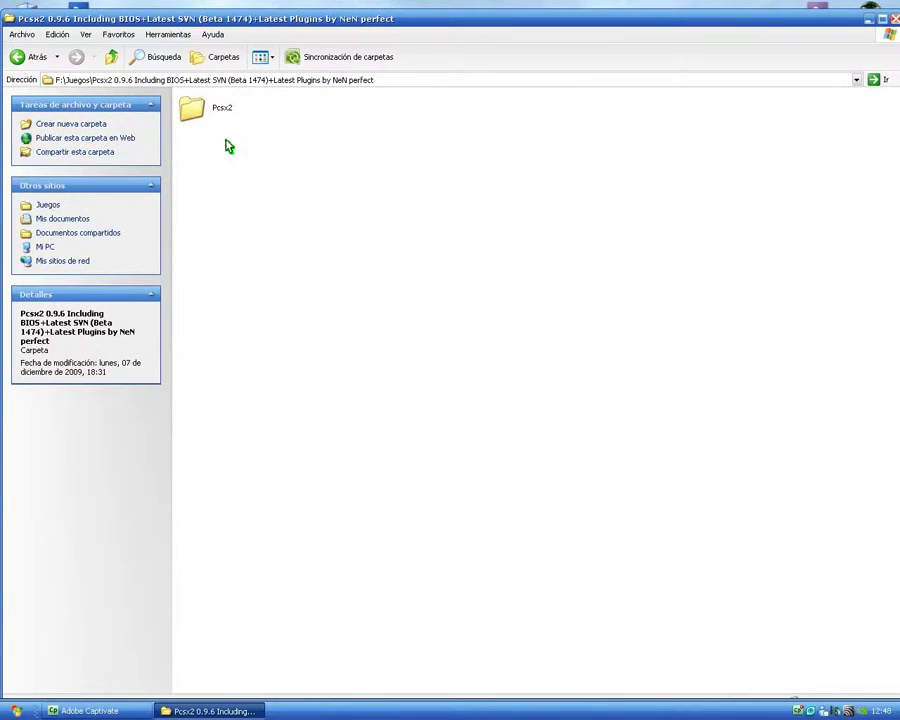
double_click(206, 116)
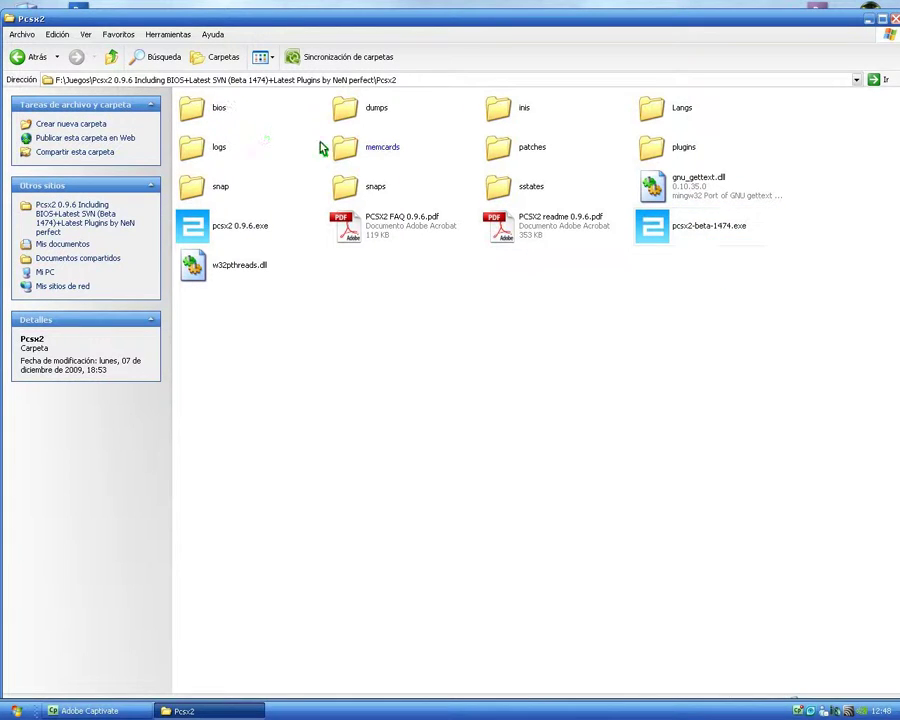
double_click(650, 238)
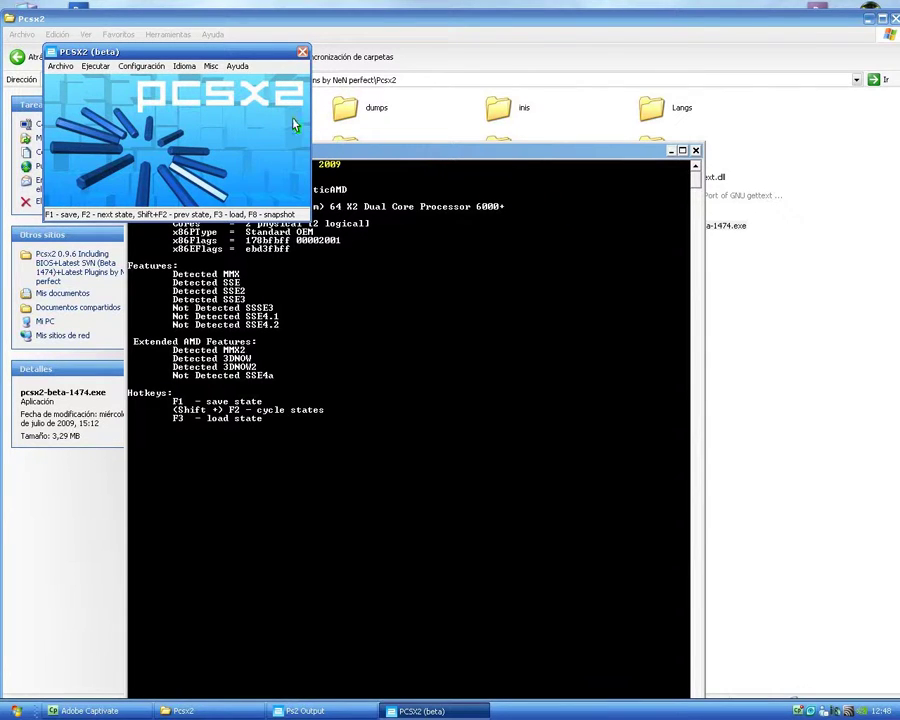
Configure PCSX2 to use GSdx 1531 (MSVC 15.00, SSE2) 0.1.15 for graphics and LilyPad svn (r1388) 0.10.0 for the first controller
click(127, 67)
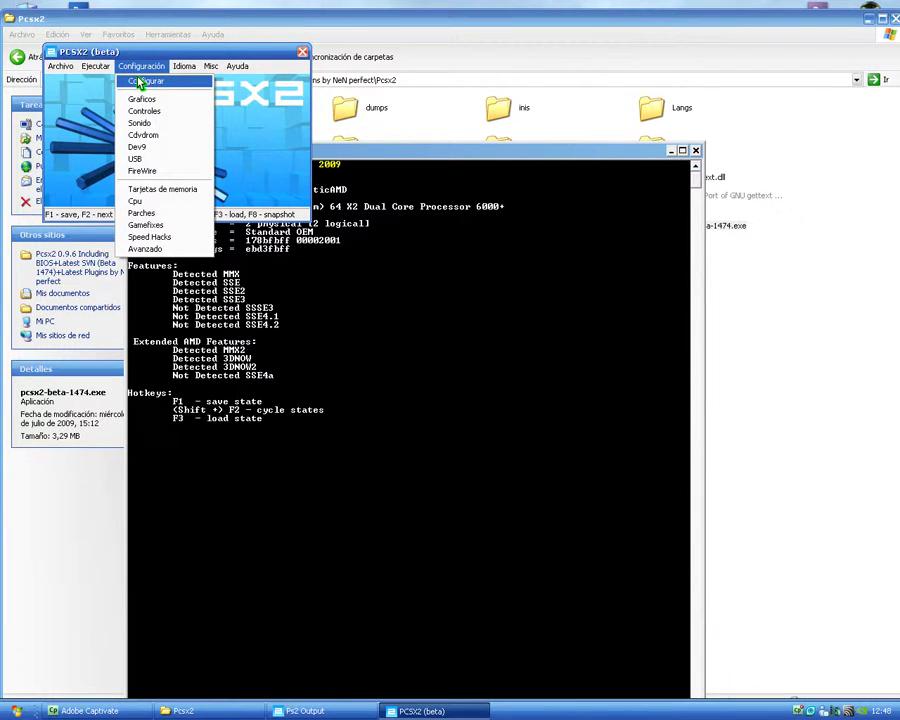
click(140, 82)
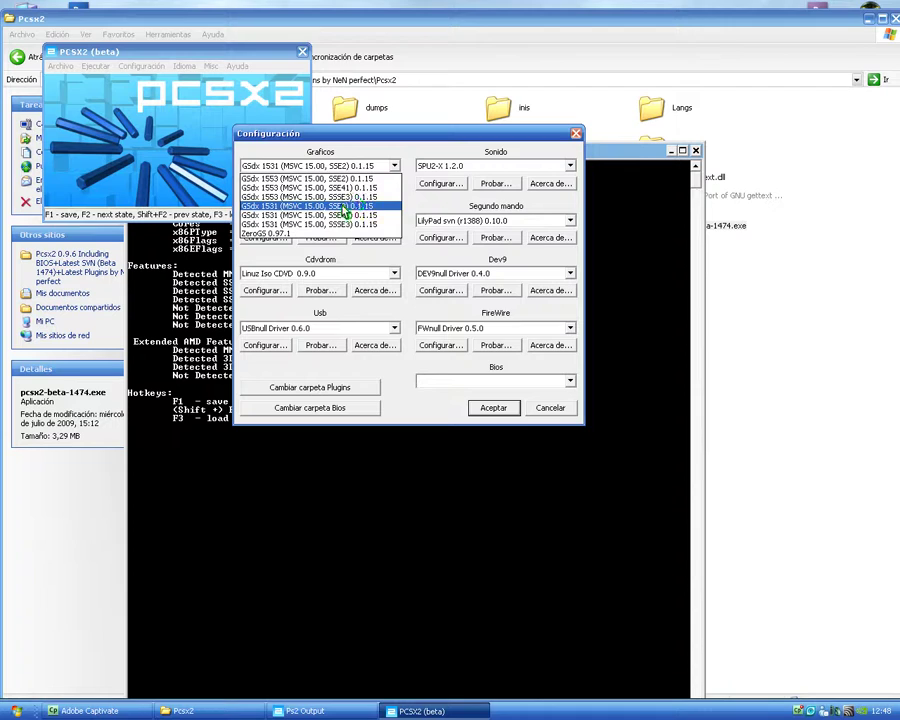
click(341, 205)
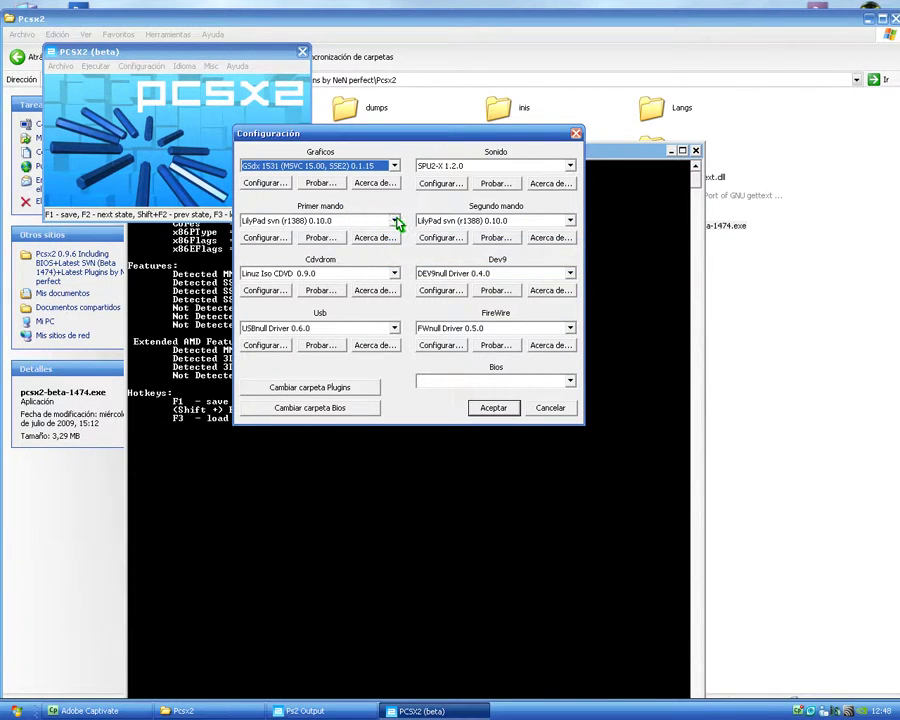
click(396, 221)
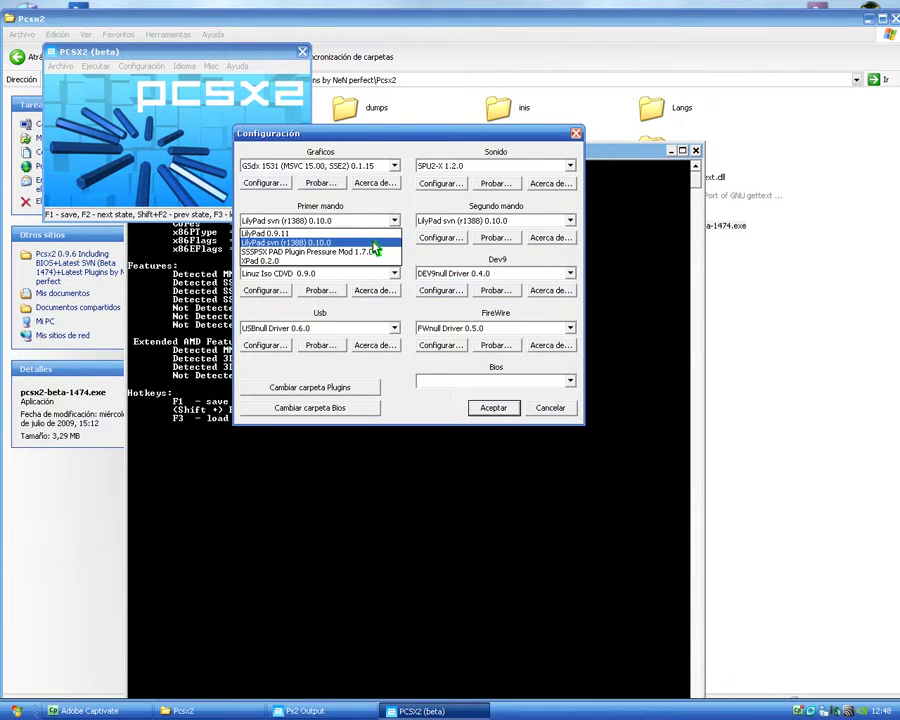
click(372, 242)
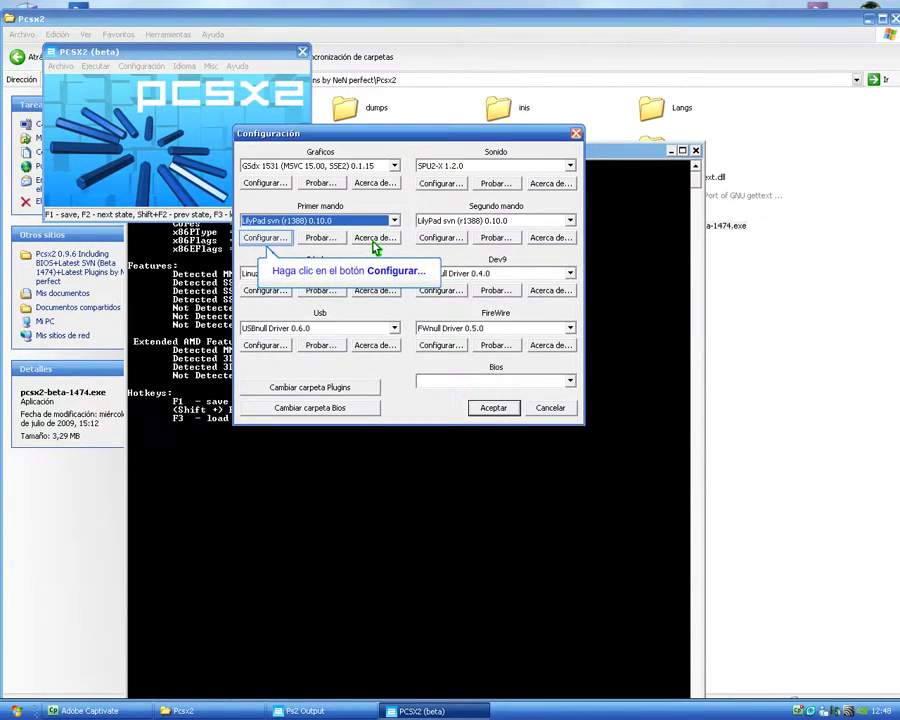
Review the first controller's Pad 1 bindings and the GSdx graphics plugin settings, accepting both
click(275, 238)
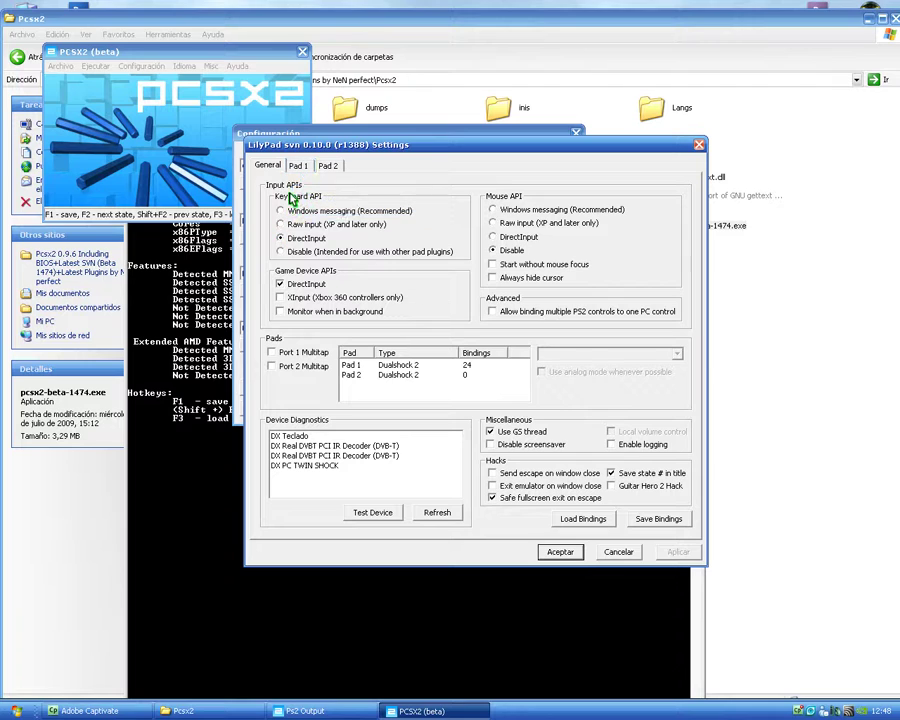
click(298, 168)
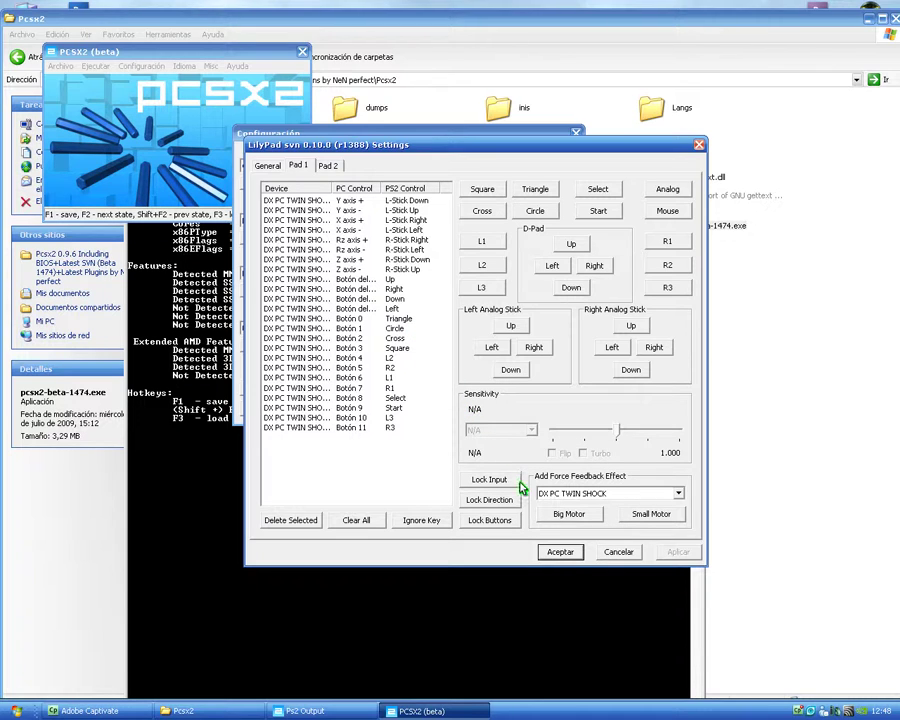
click(565, 553)
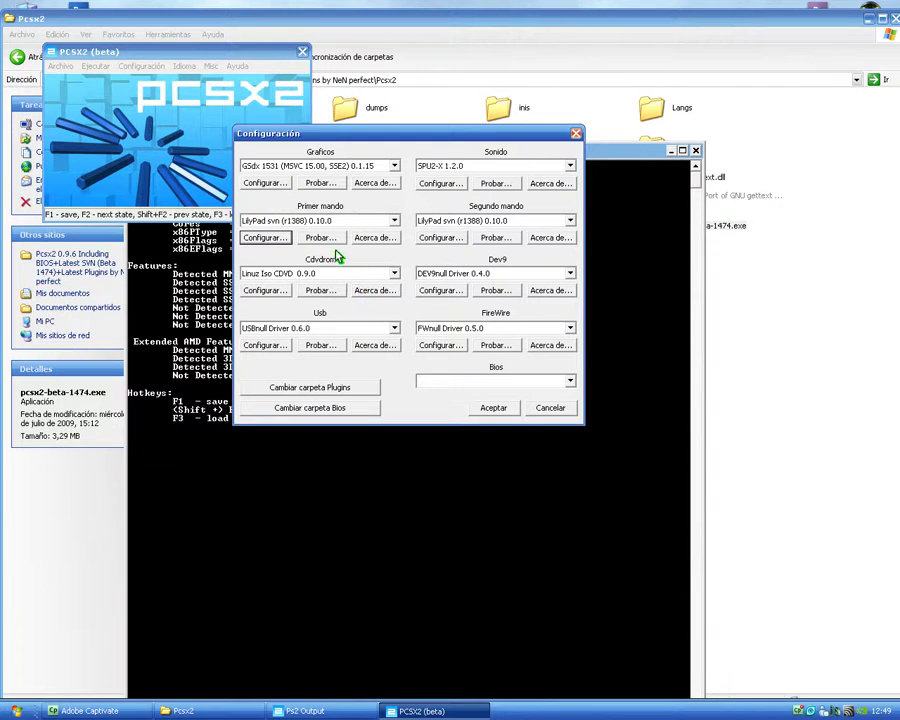
click(281, 184)
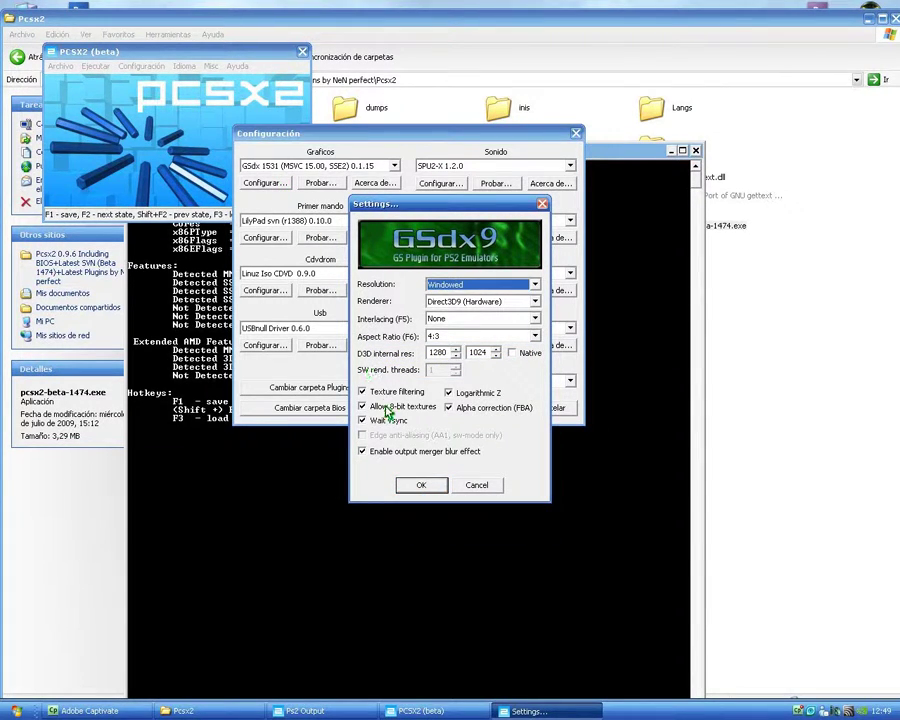
click(421, 485)
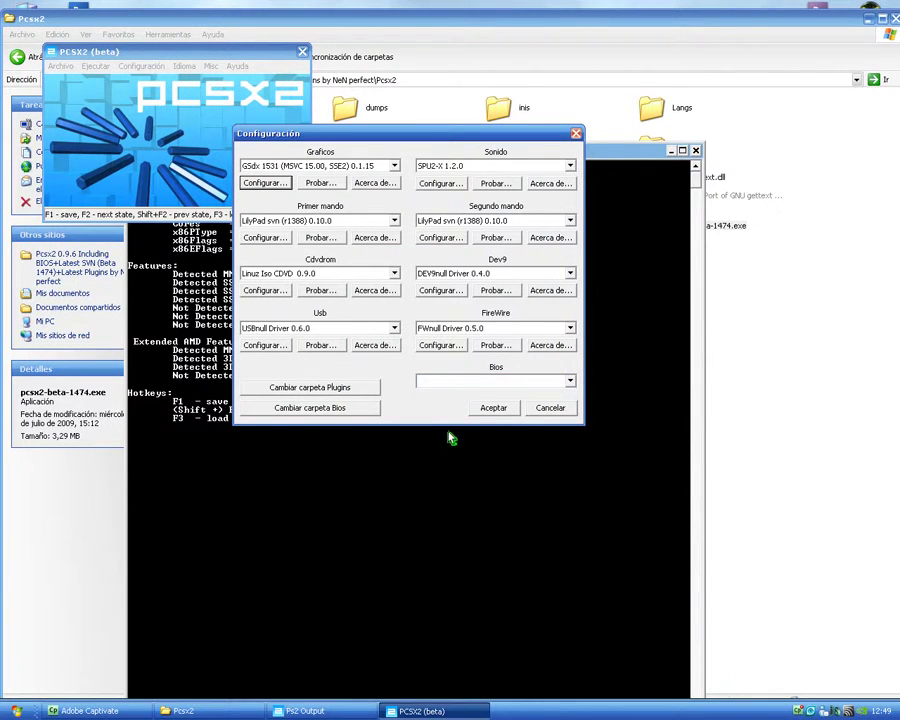
Set the BIOS directory to the bios folder inside the Pcsx2 program folder under F:\Juegos, and accept the configuration
click(477, 384)
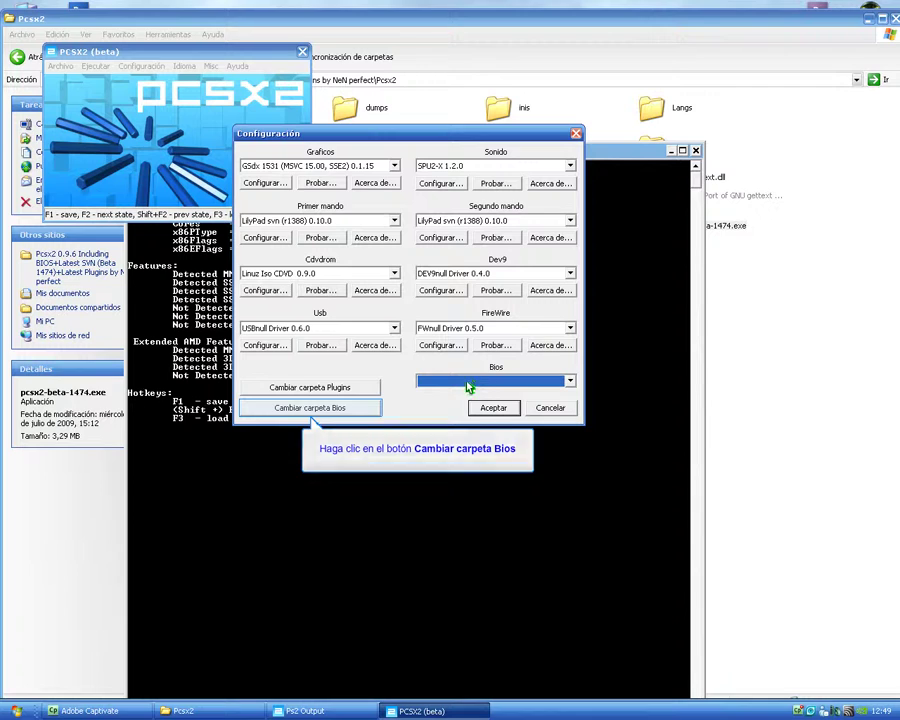
click(338, 409)
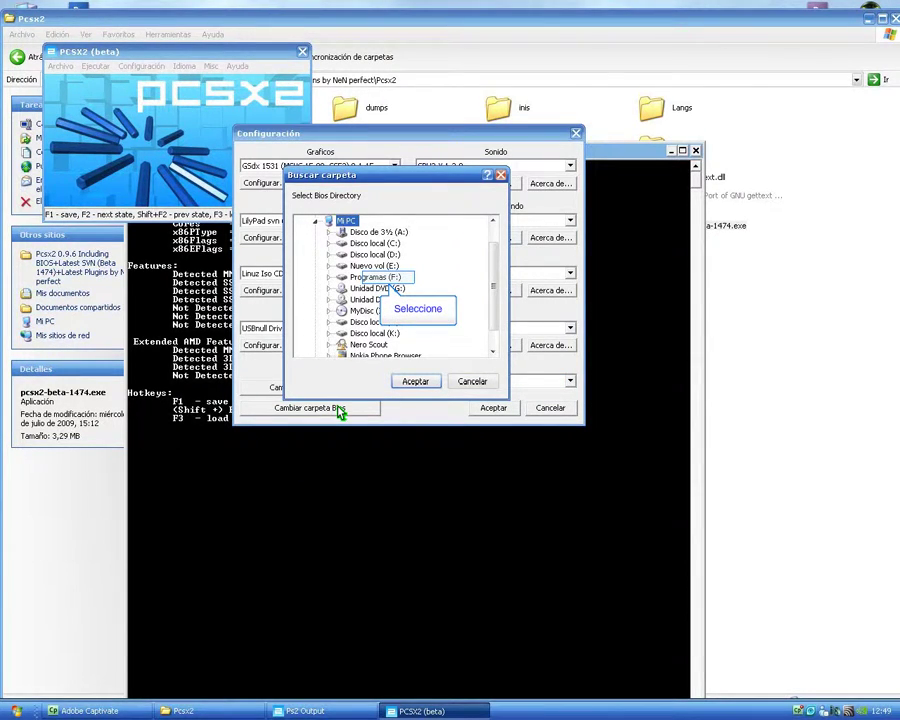
click(329, 277)
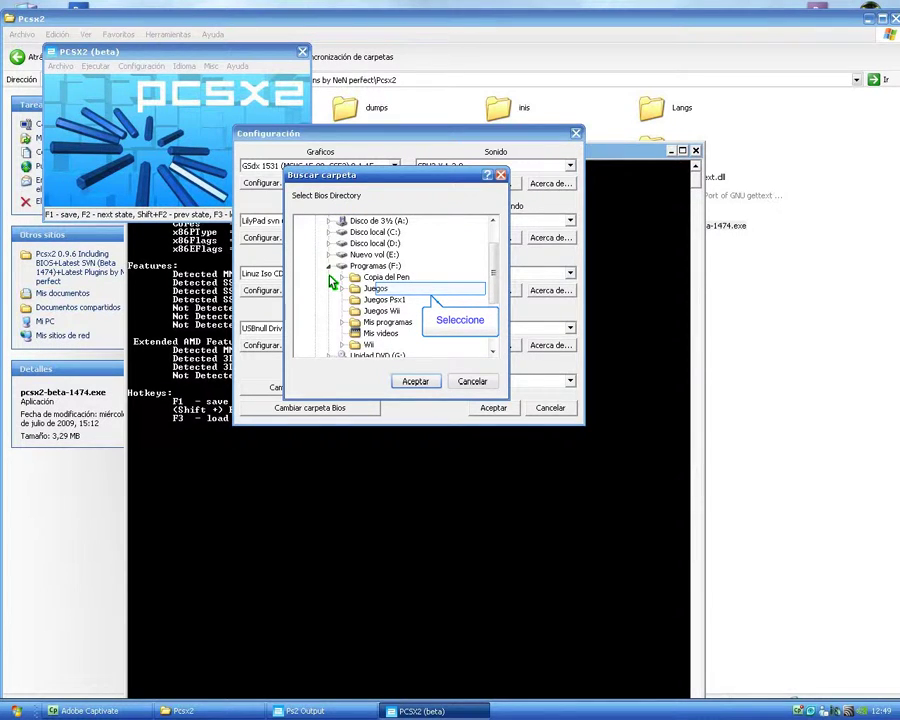
click(342, 288)
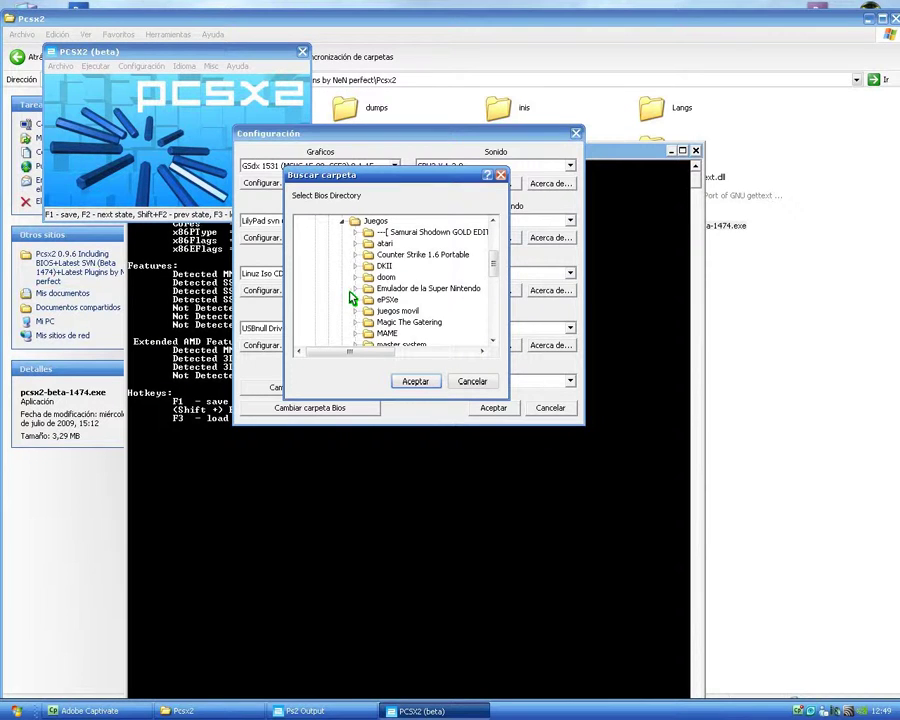
scroll(352, 298, down, 1)
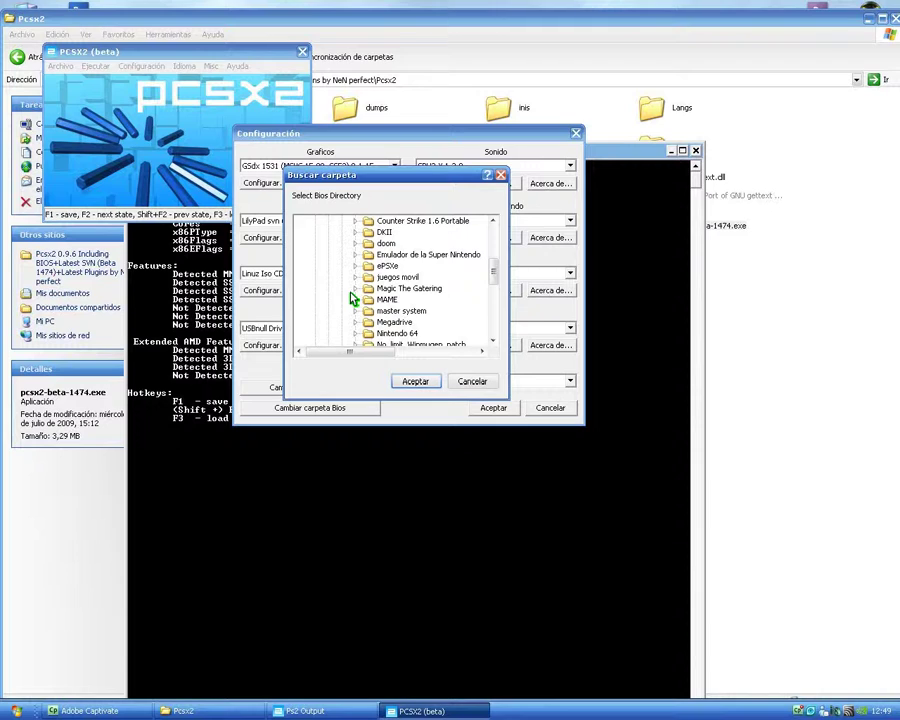
scroll(352, 298, down, 1)
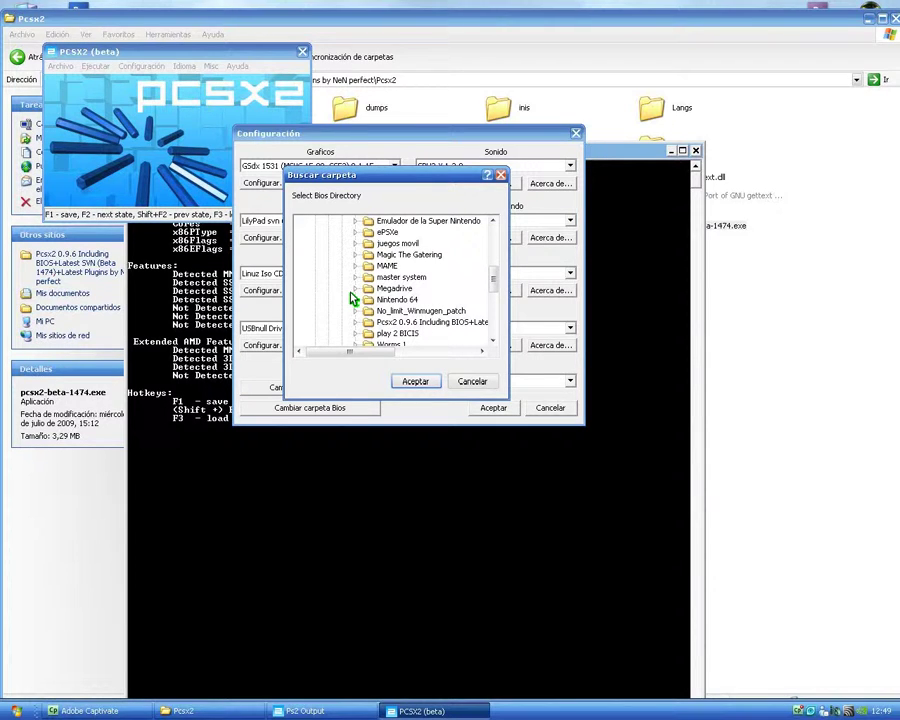
scroll(352, 298, down, 1)
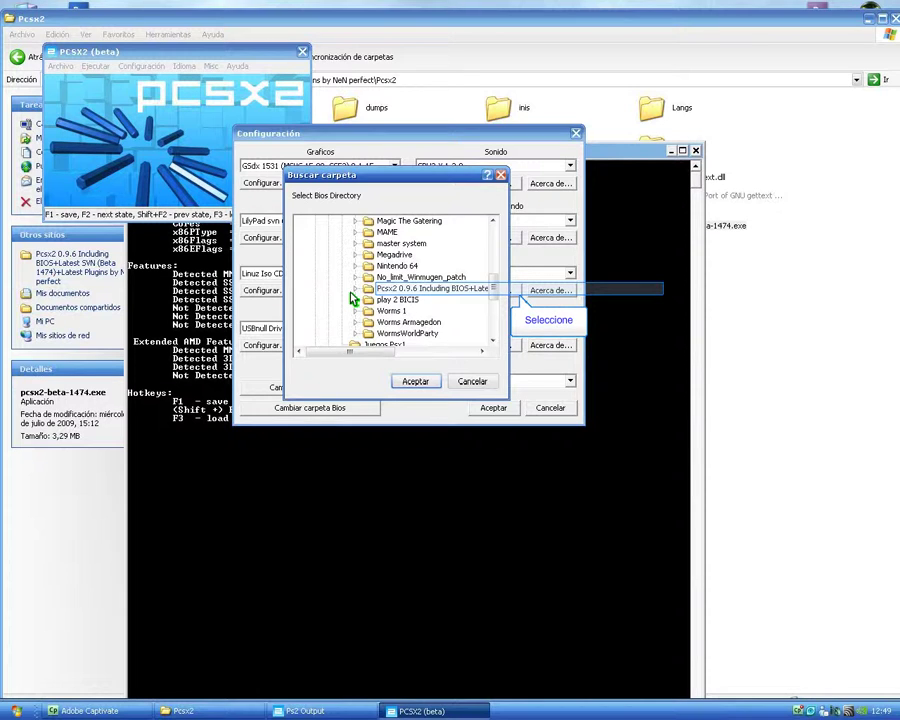
click(355, 289)
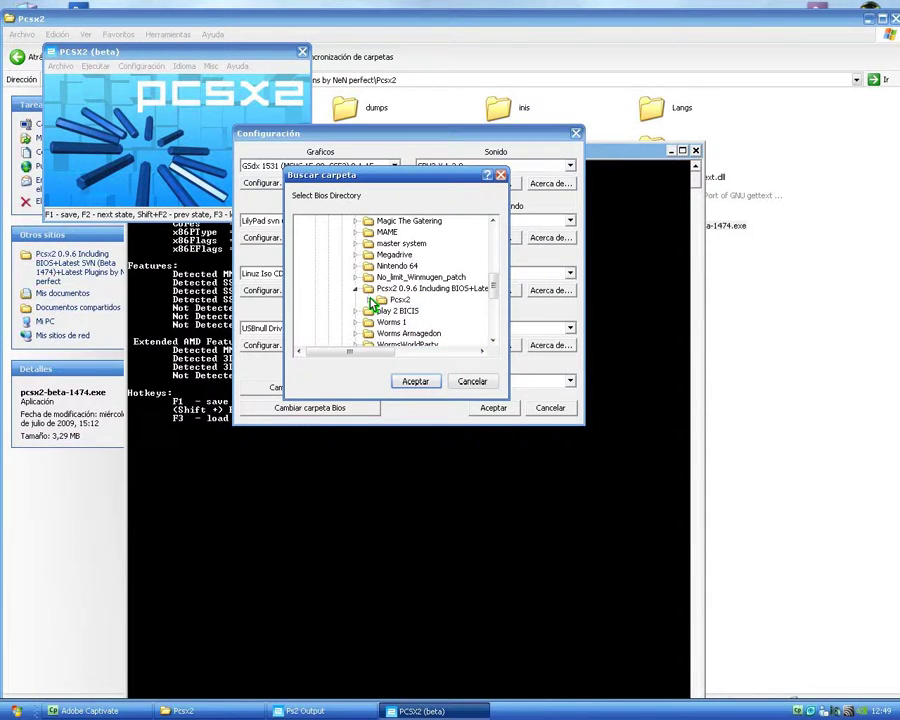
click(370, 300)
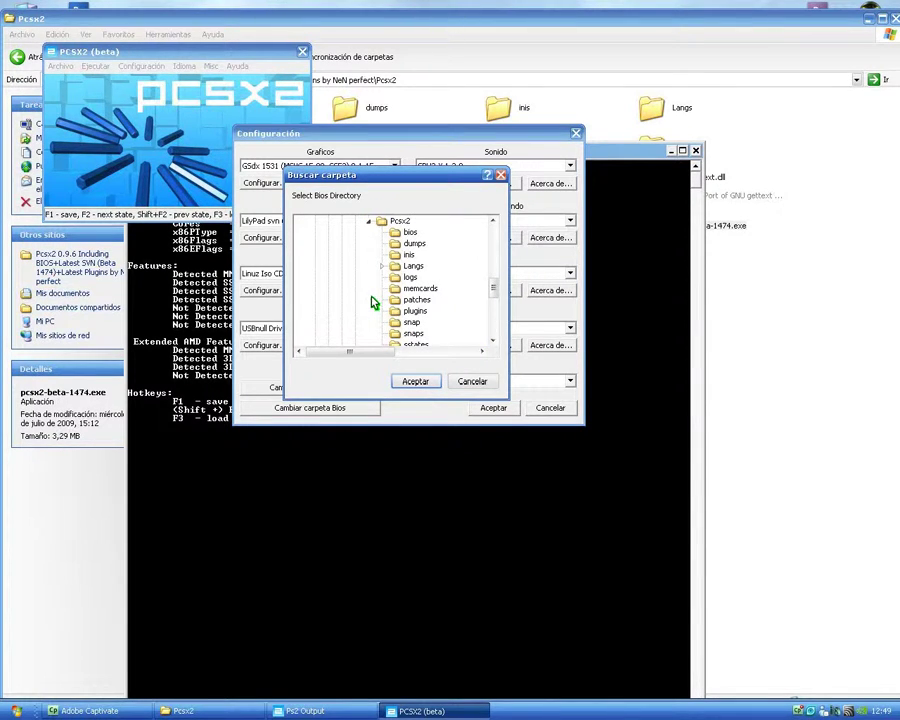
scroll(372, 298, down, 1)
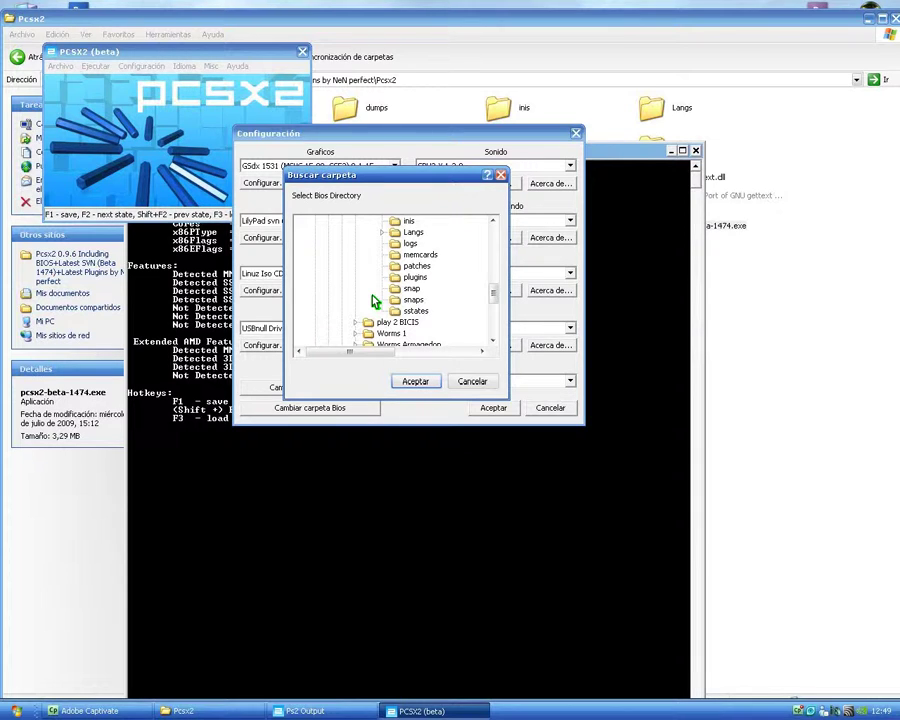
scroll(387, 240, up, 1)
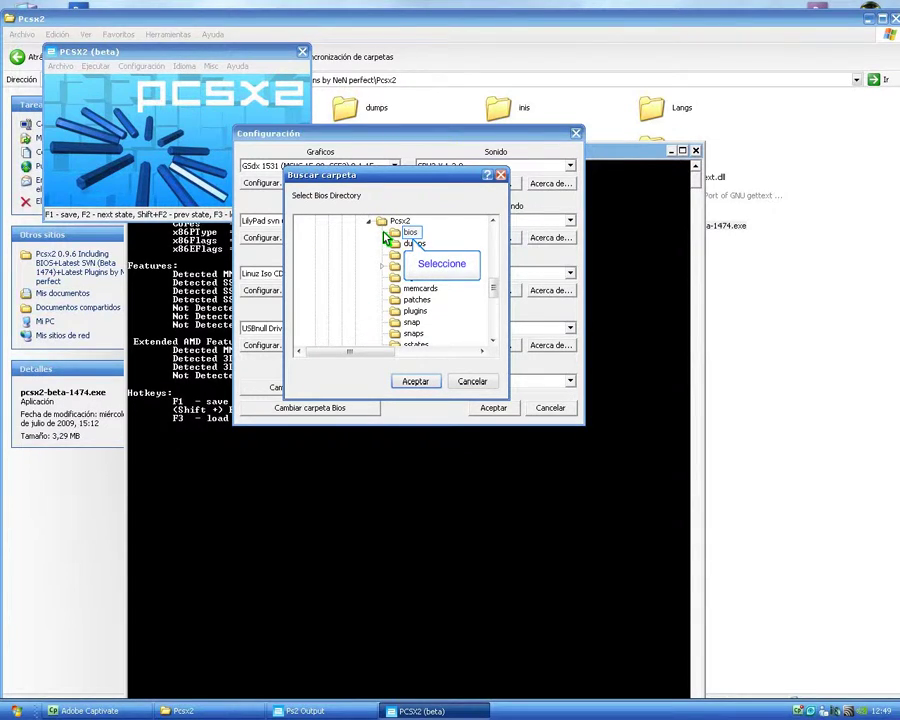
click(400, 236)
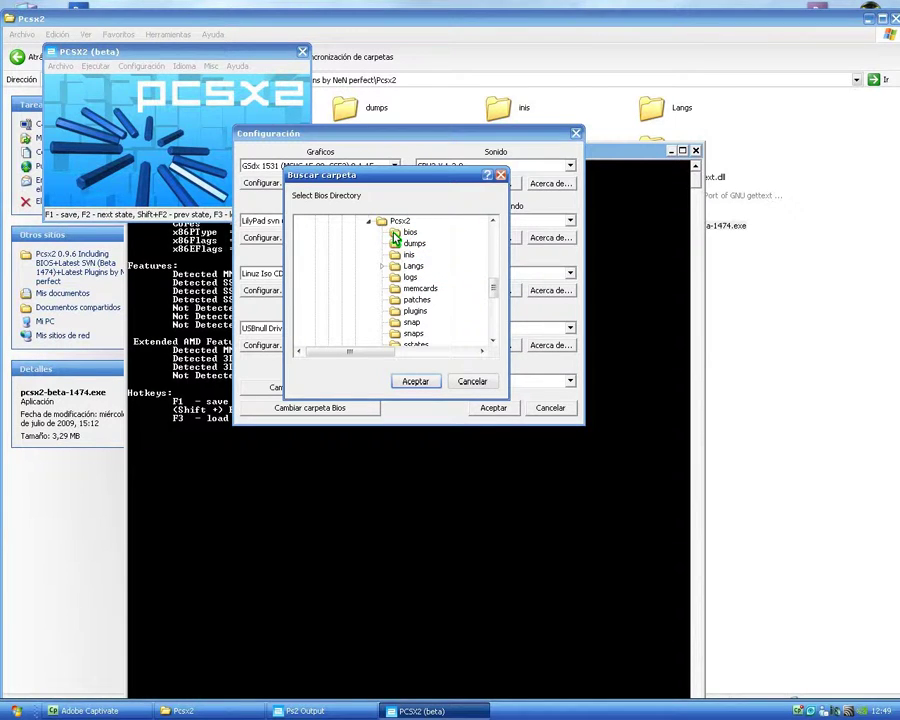
click(424, 379)
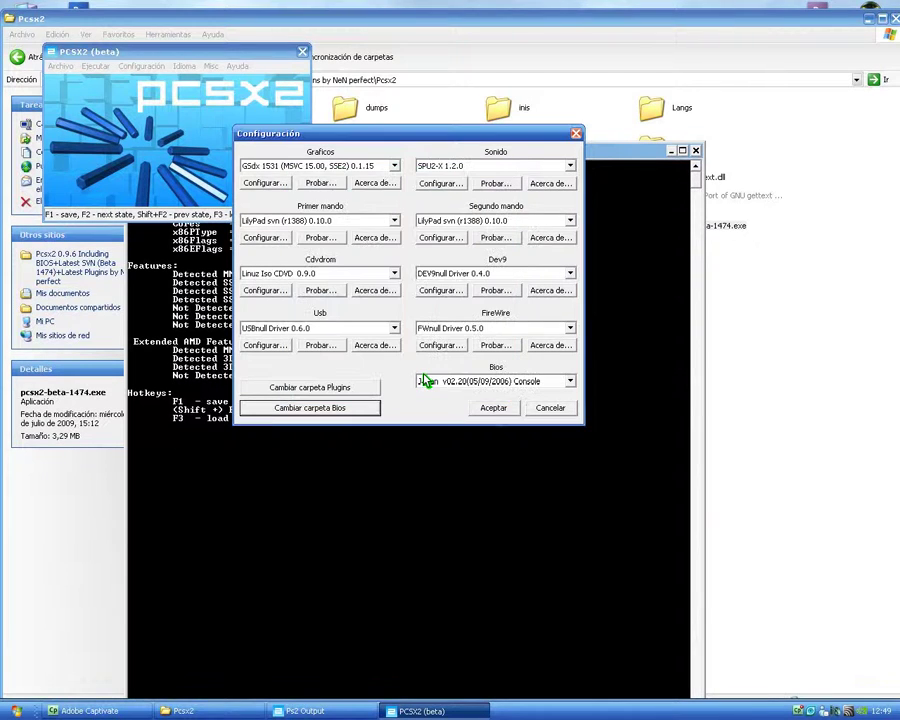
click(492, 409)
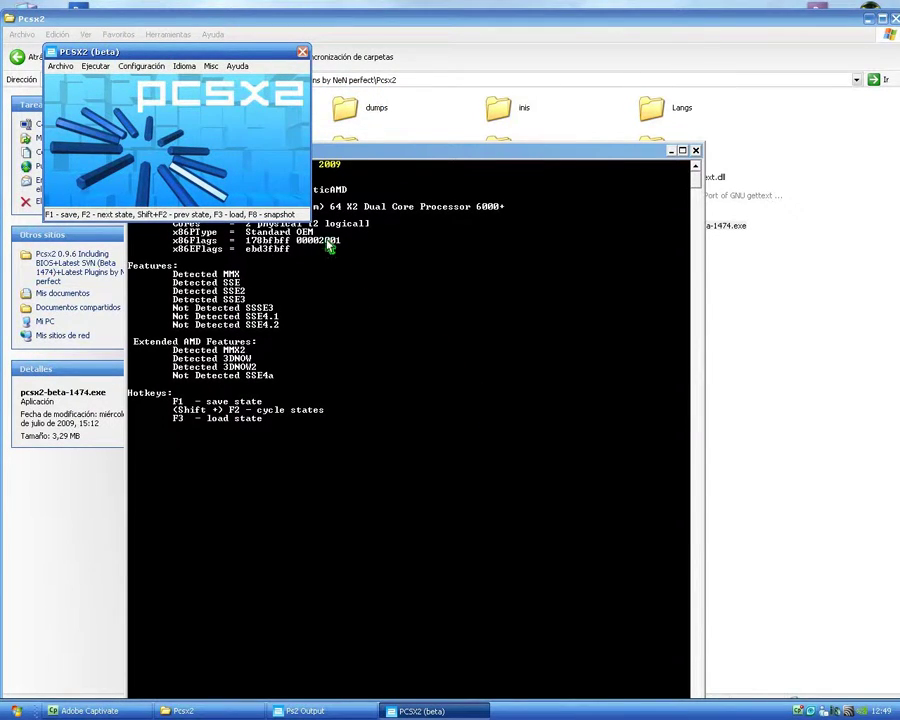
Review the SPU2-X 1.2.0 sound plugin settings and accept them along with the plugin configuration
click(155, 69)
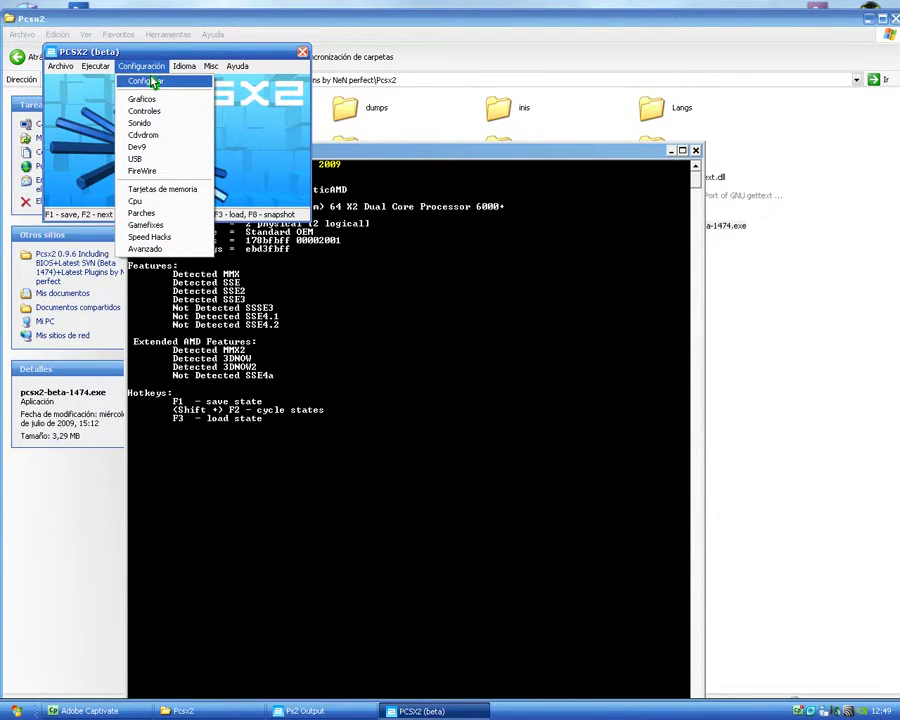
click(152, 81)
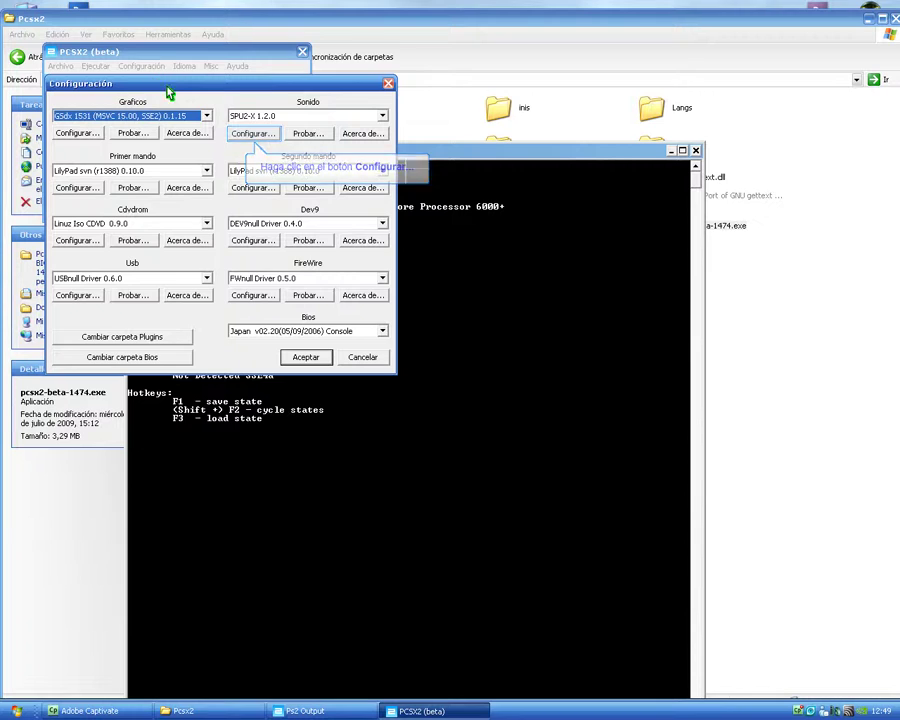
click(240, 136)
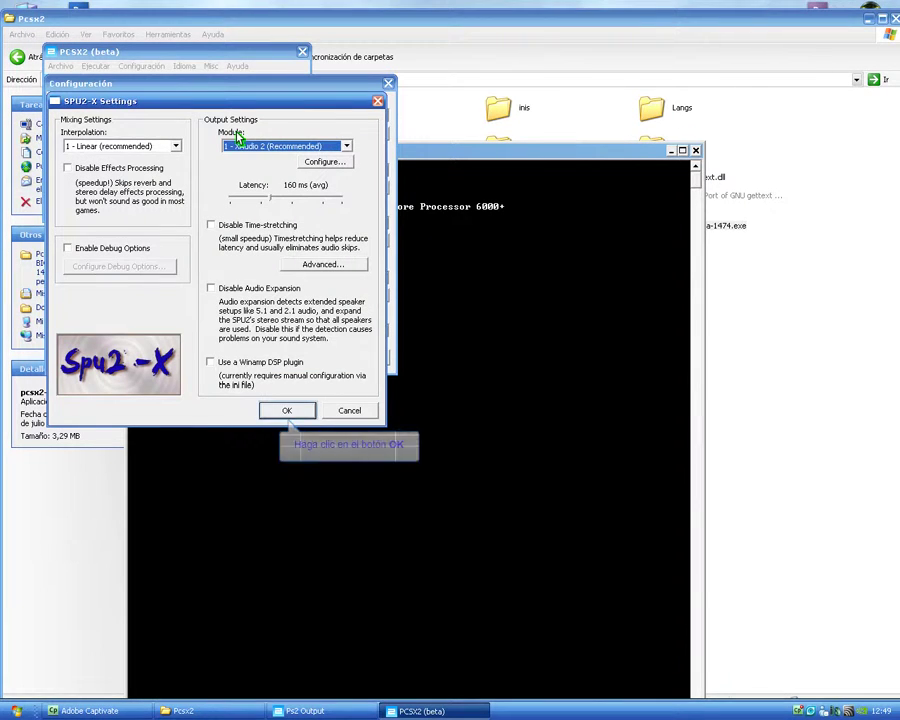
click(289, 411)
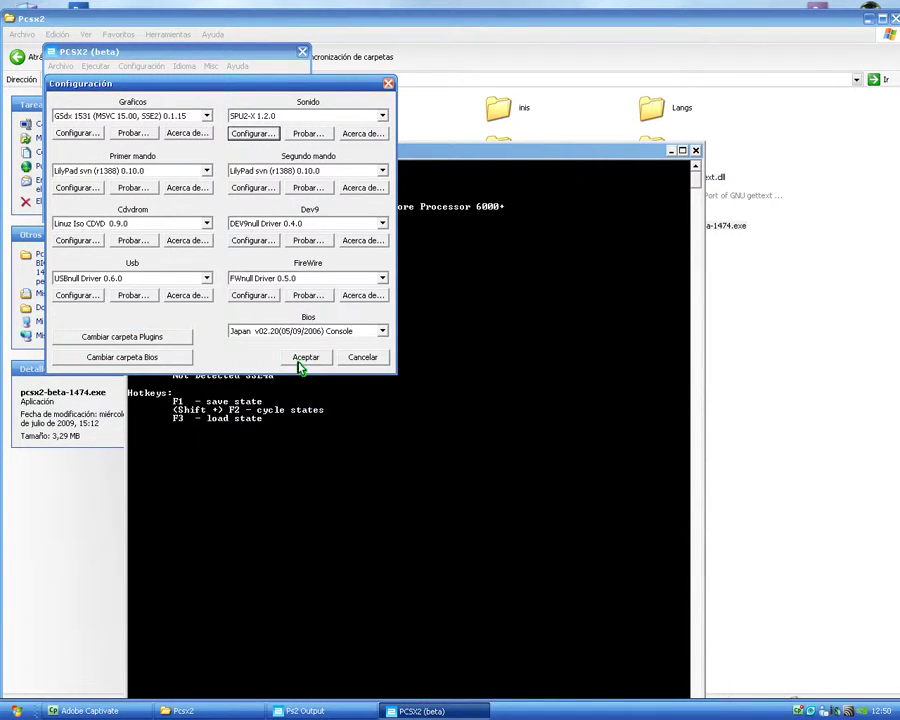
click(302, 360)
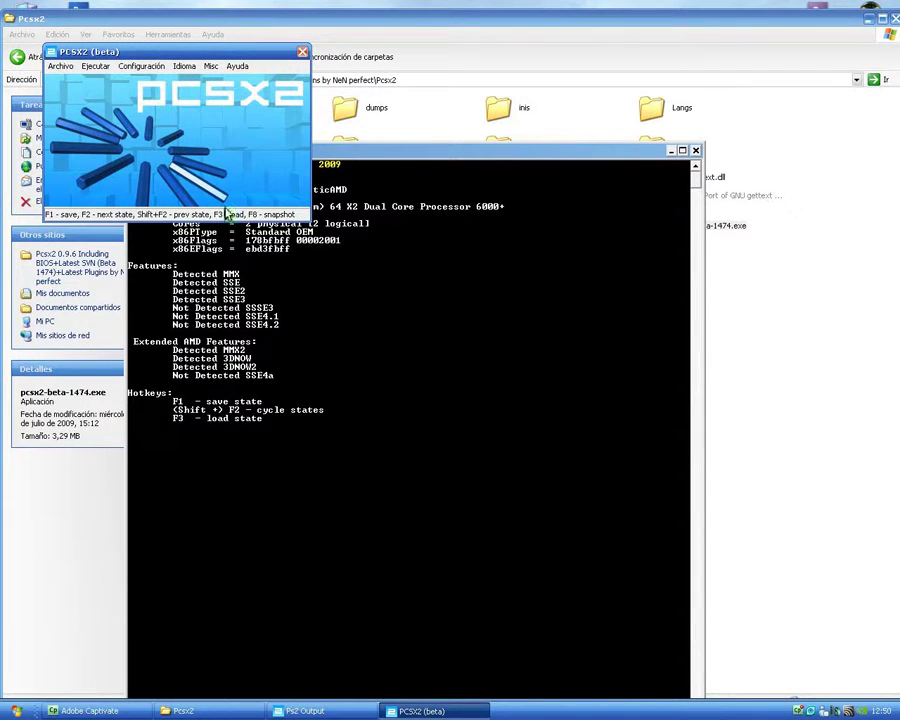
Review the Speed Hacks and the EE and VU rounding and clamping modes in the Advanced Options, accepting both
click(155, 67)
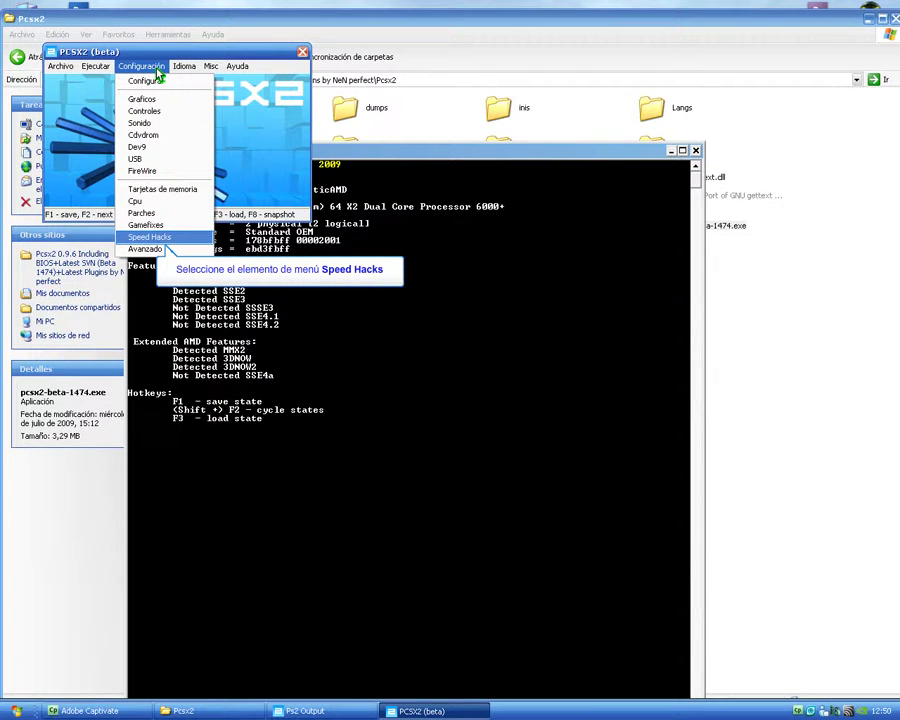
click(162, 237)
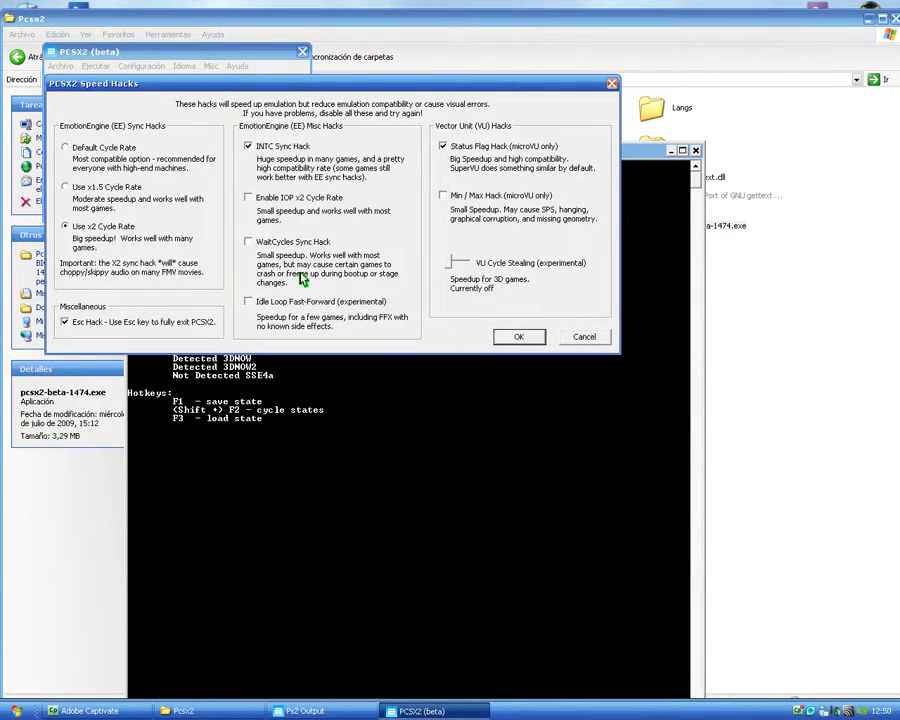
click(514, 337)
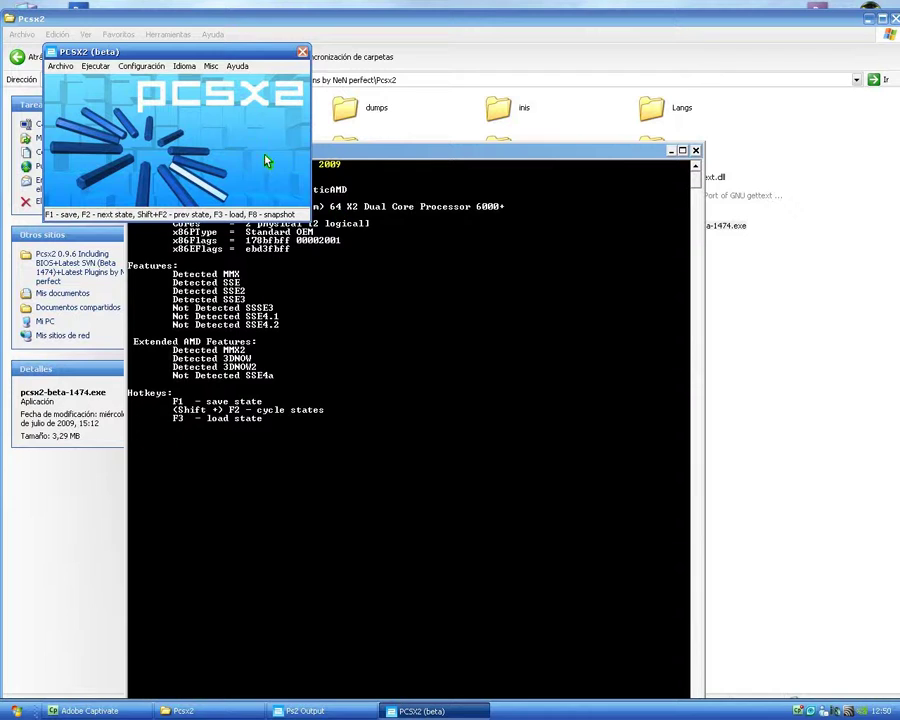
click(141, 66)
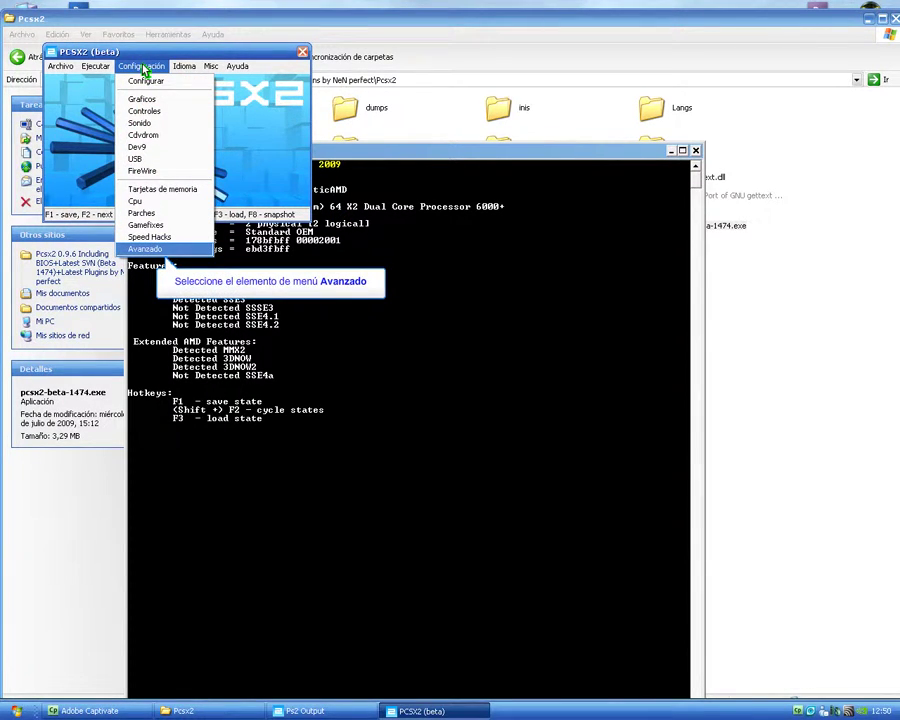
click(189, 250)
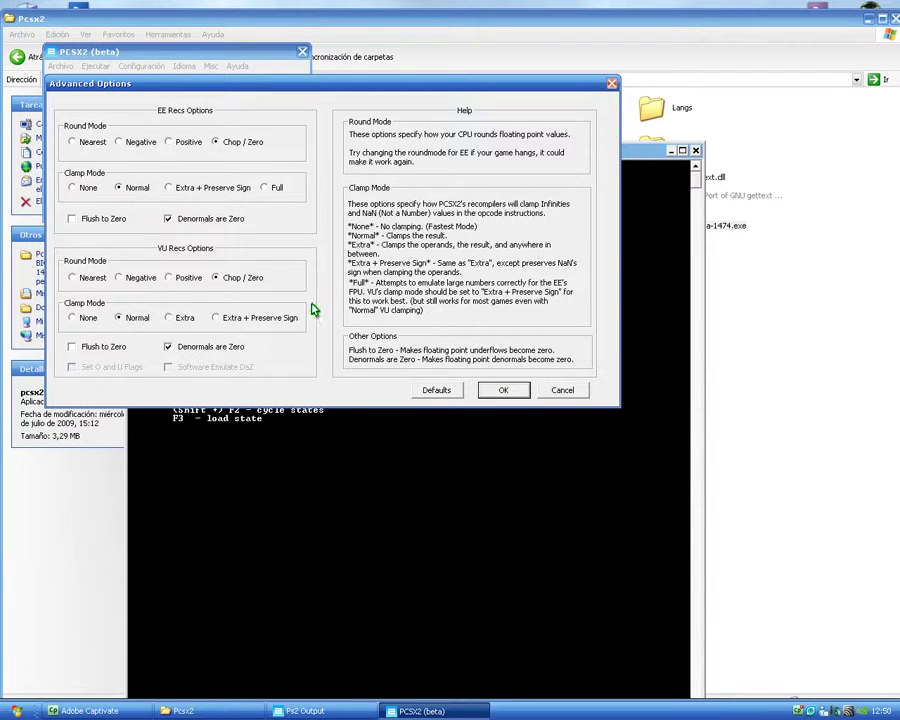
click(502, 389)
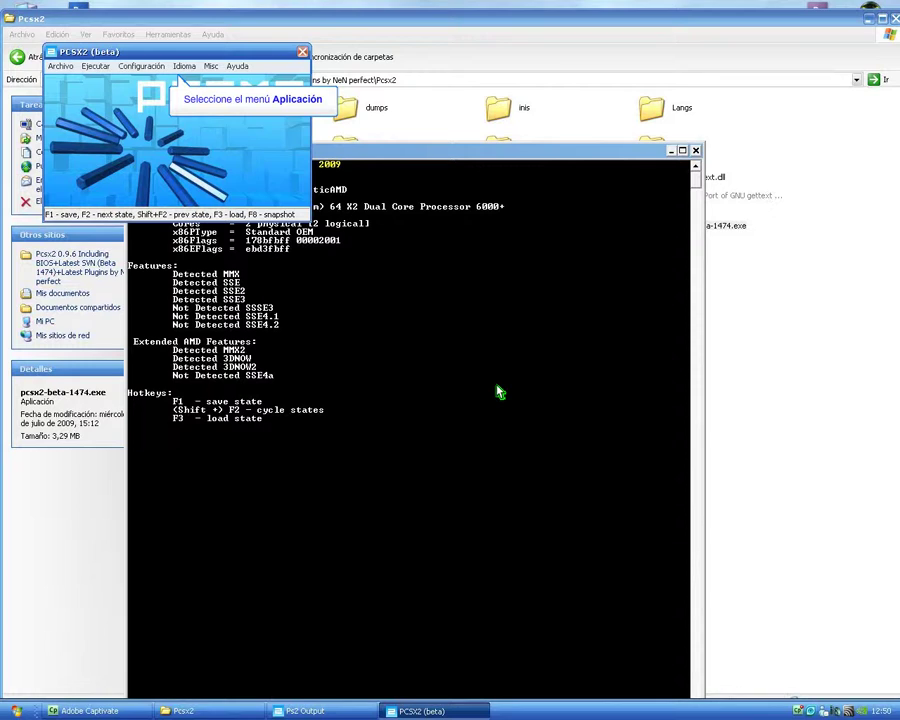
Review the Gamefixes for games that need special settings and accept them
click(148, 68)
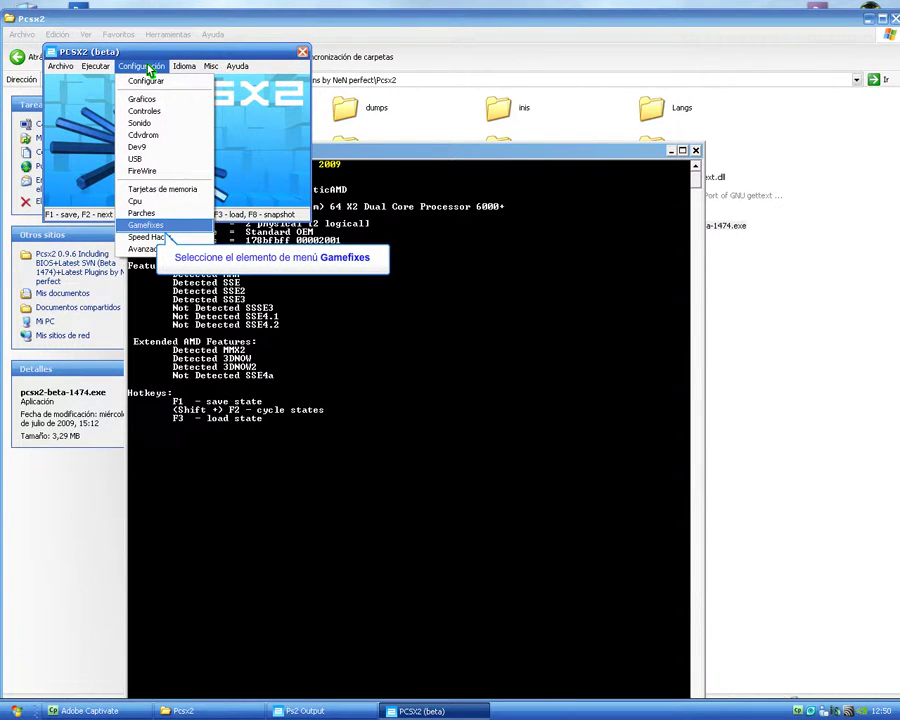
click(168, 227)
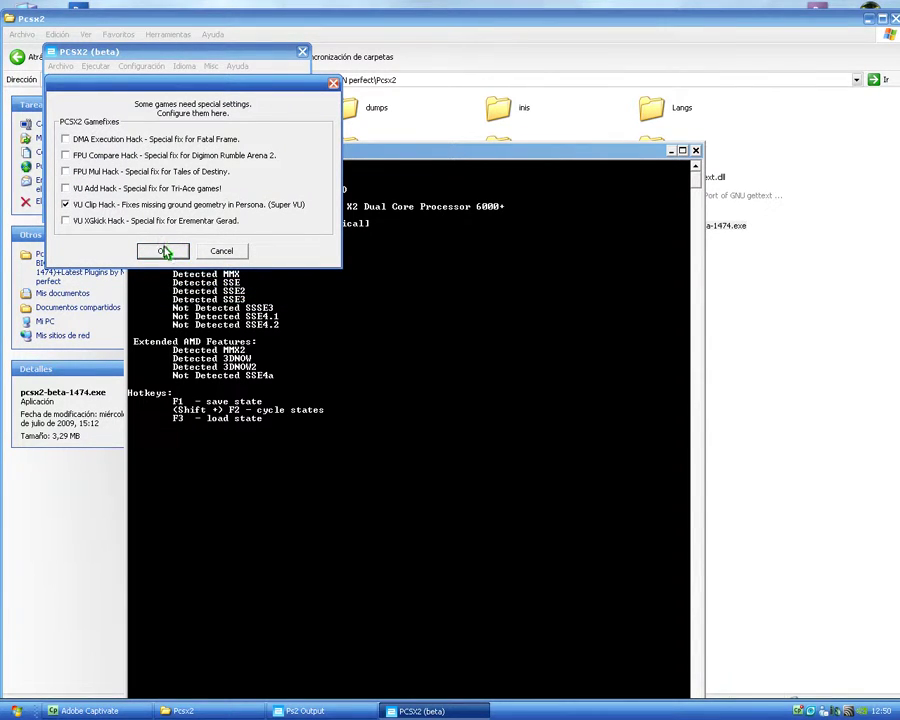
click(163, 252)
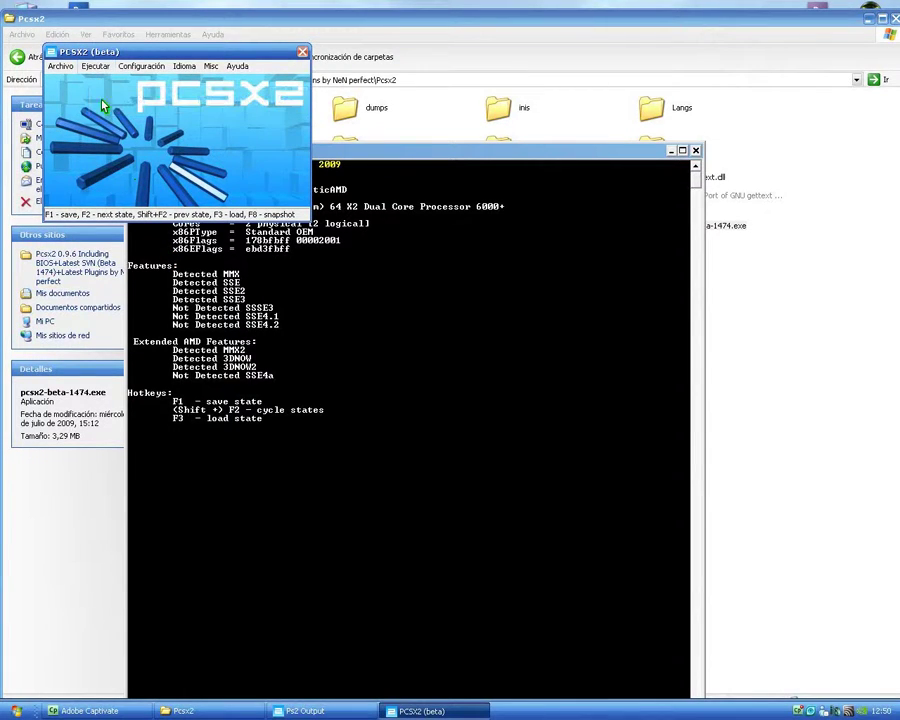
Set the Linuz Iso CDVD plugin's disc image to Project_Zero.iso from the Imagenes PLay2 folder, and accept the configuration
click(88, 68)
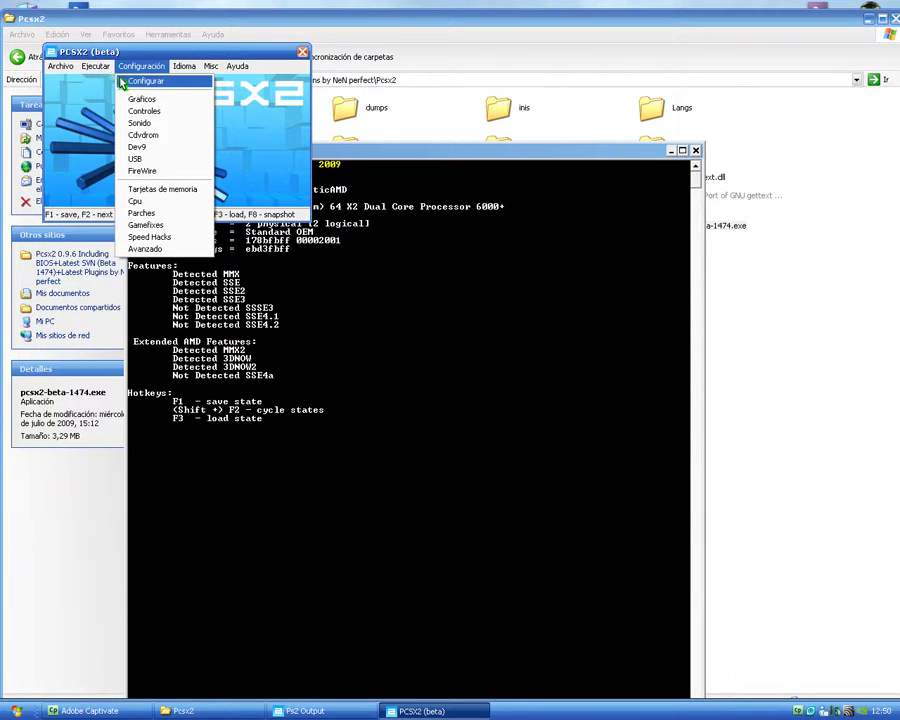
click(132, 81)
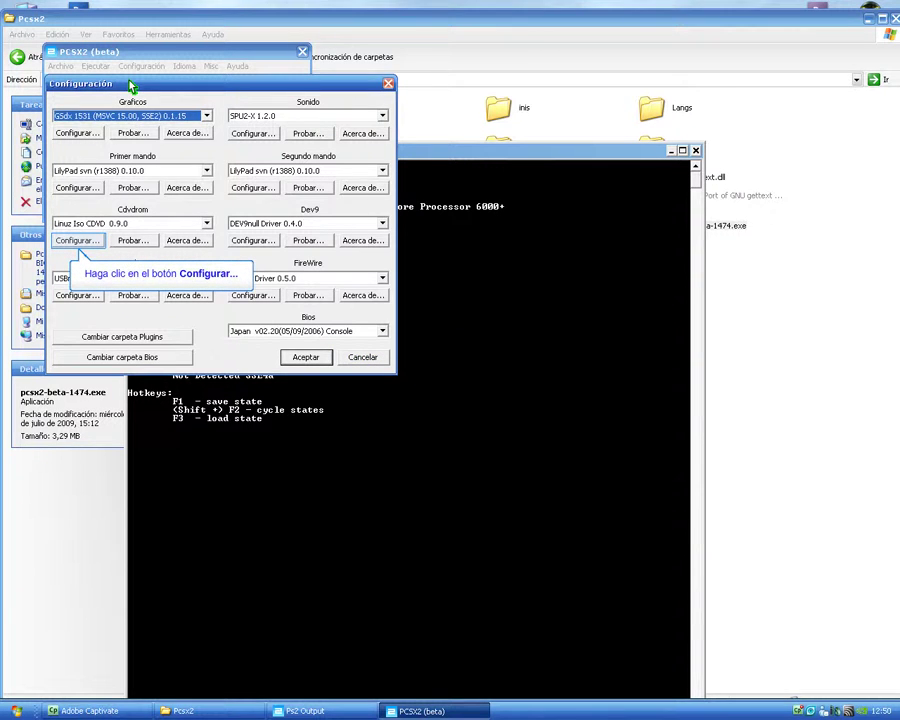
click(77, 240)
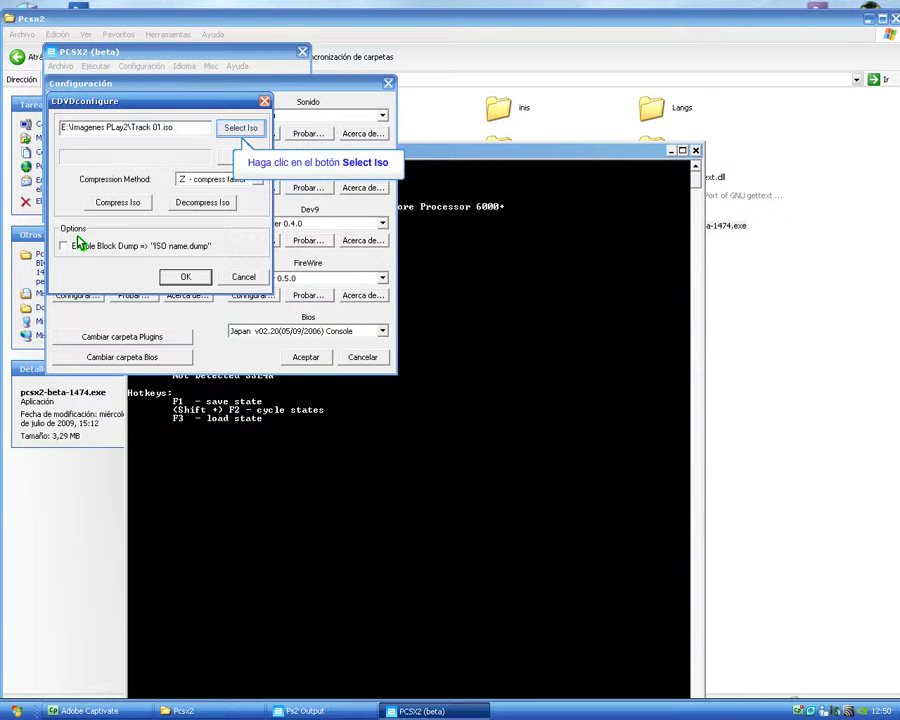
click(242, 130)
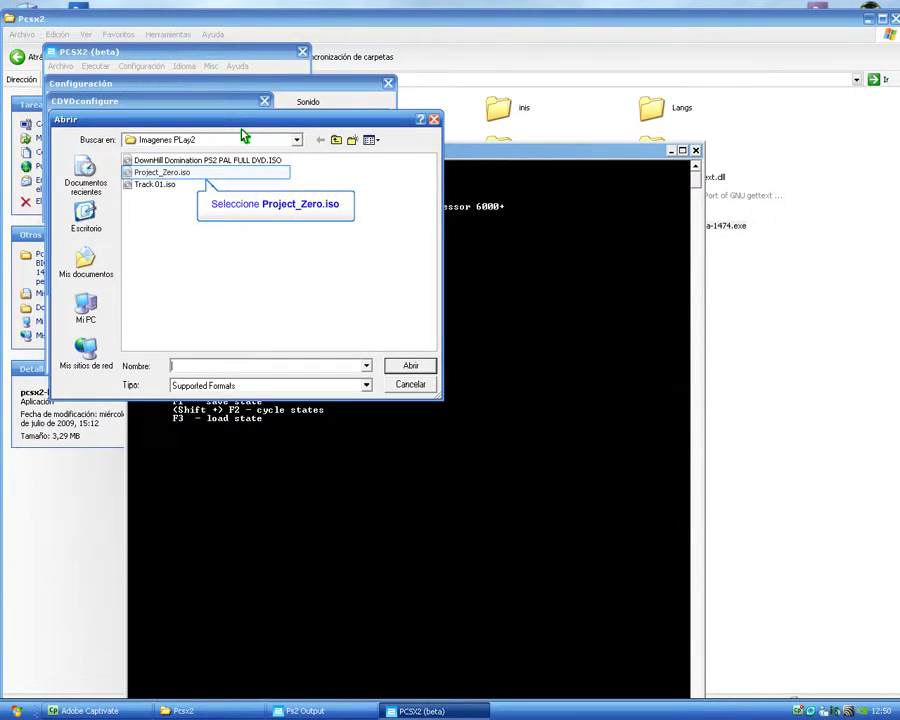
click(166, 173)
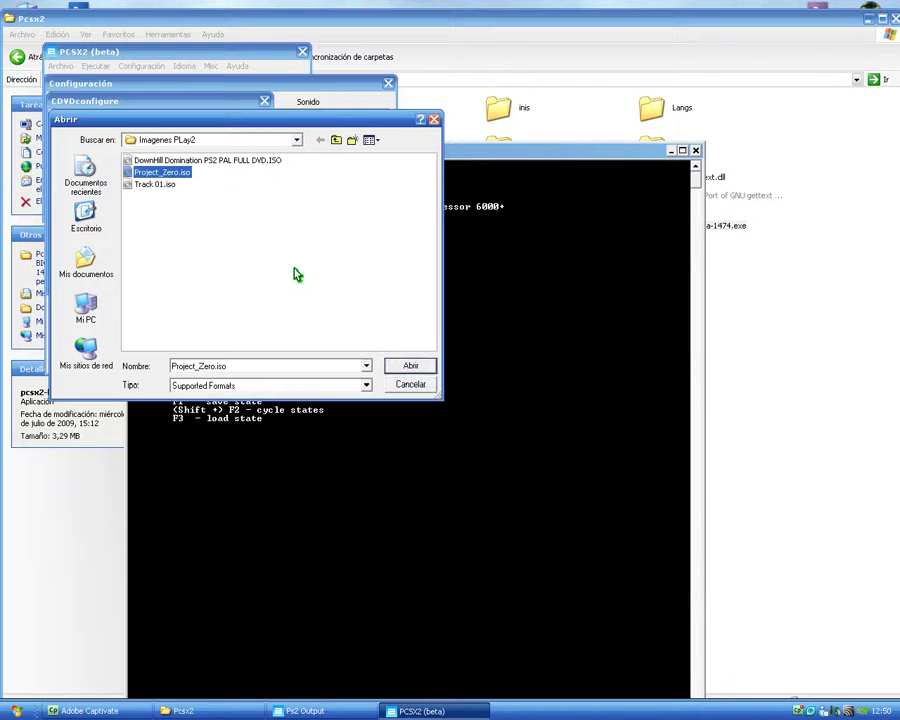
click(413, 366)
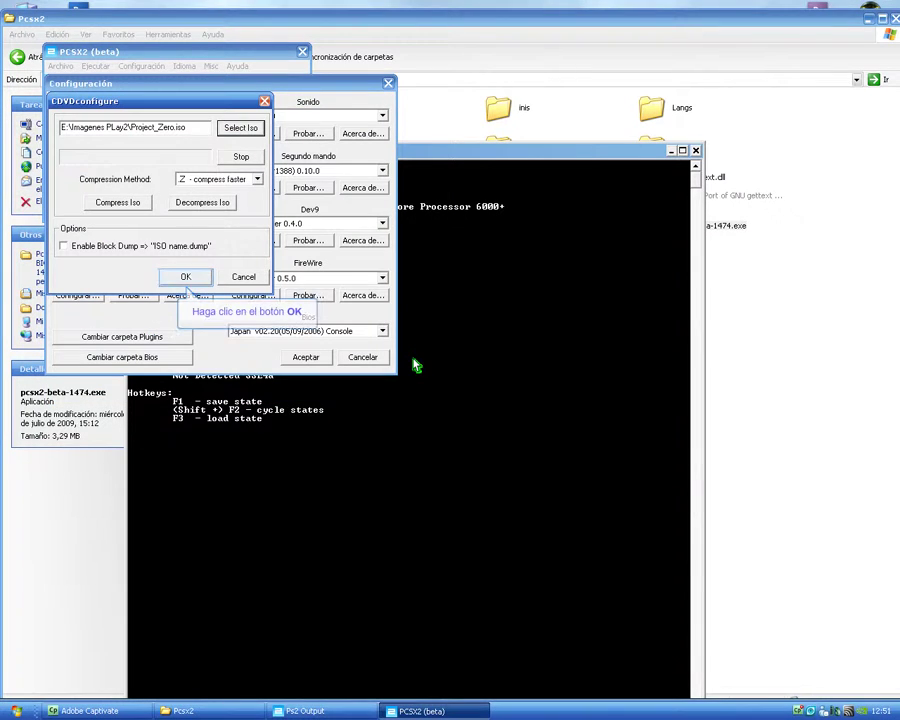
click(188, 278)
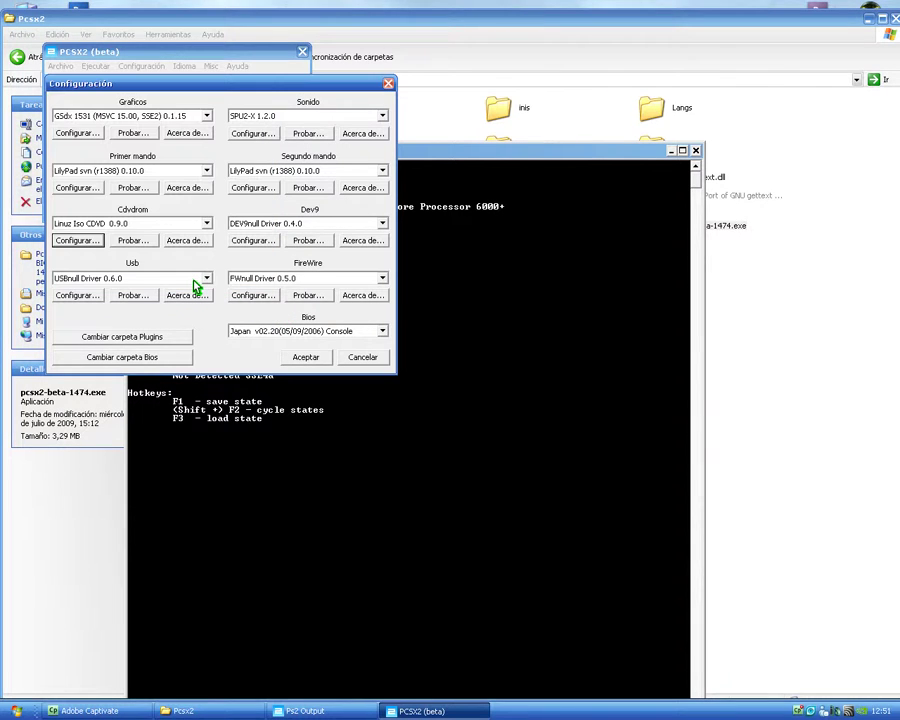
click(305, 357)
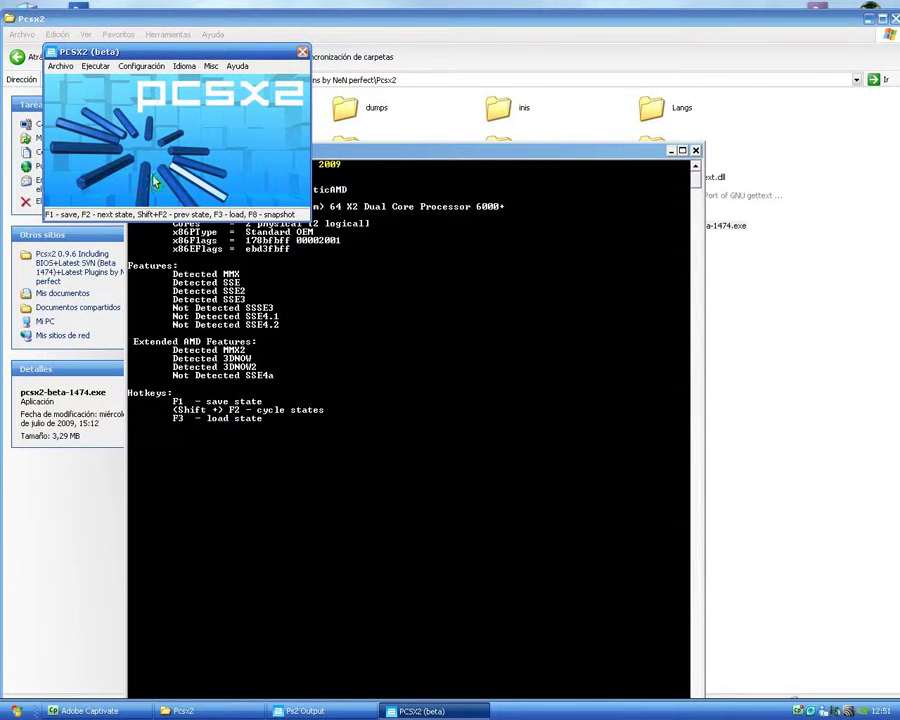
Run the selected game image from CD/DVD and focus its game window
click(62, 67)
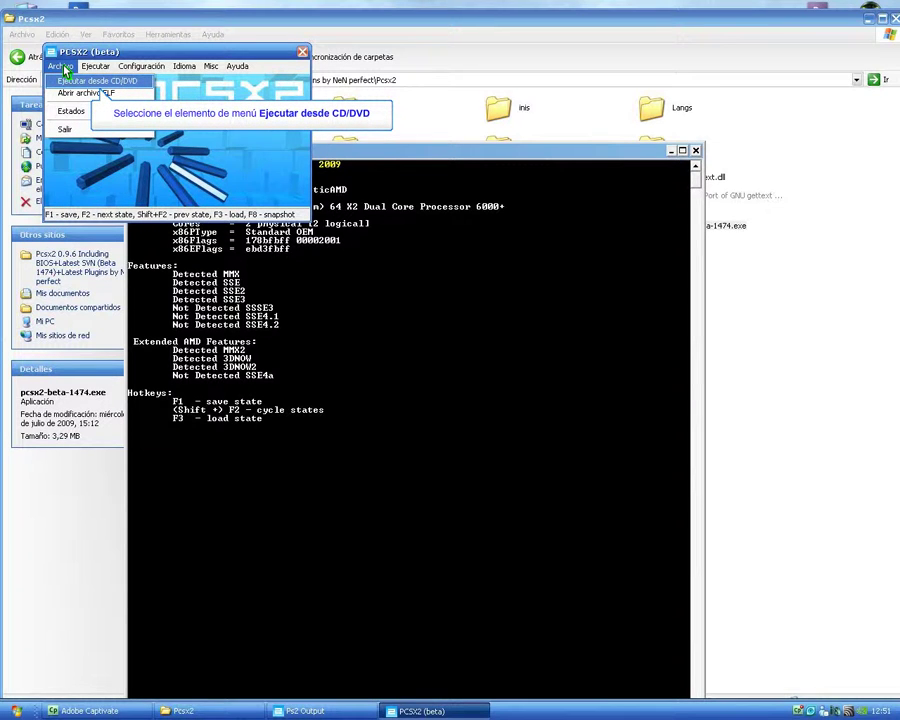
click(72, 81)
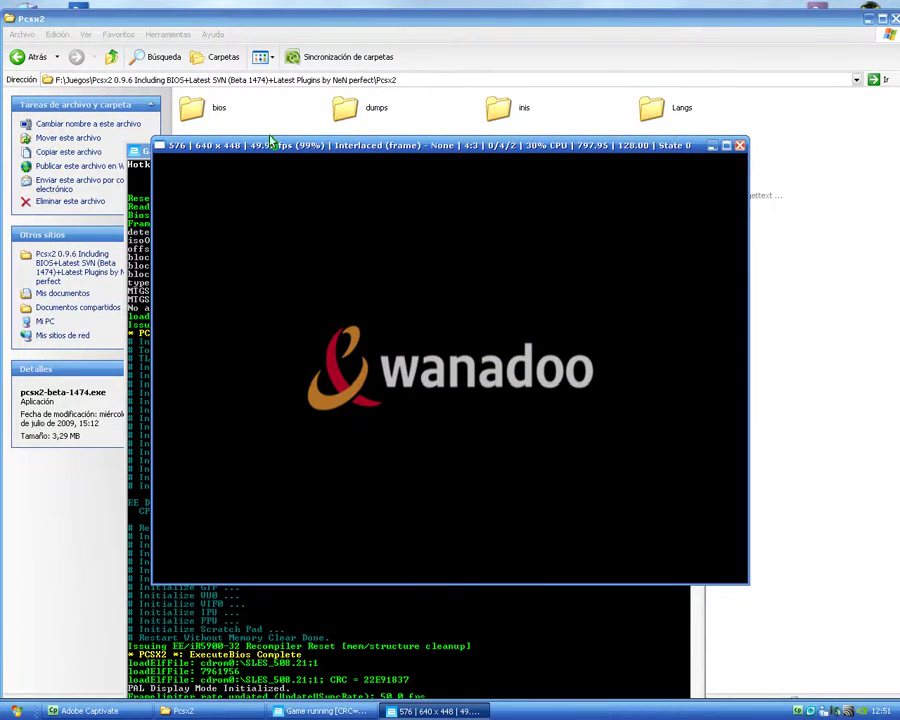
click(305, 148)
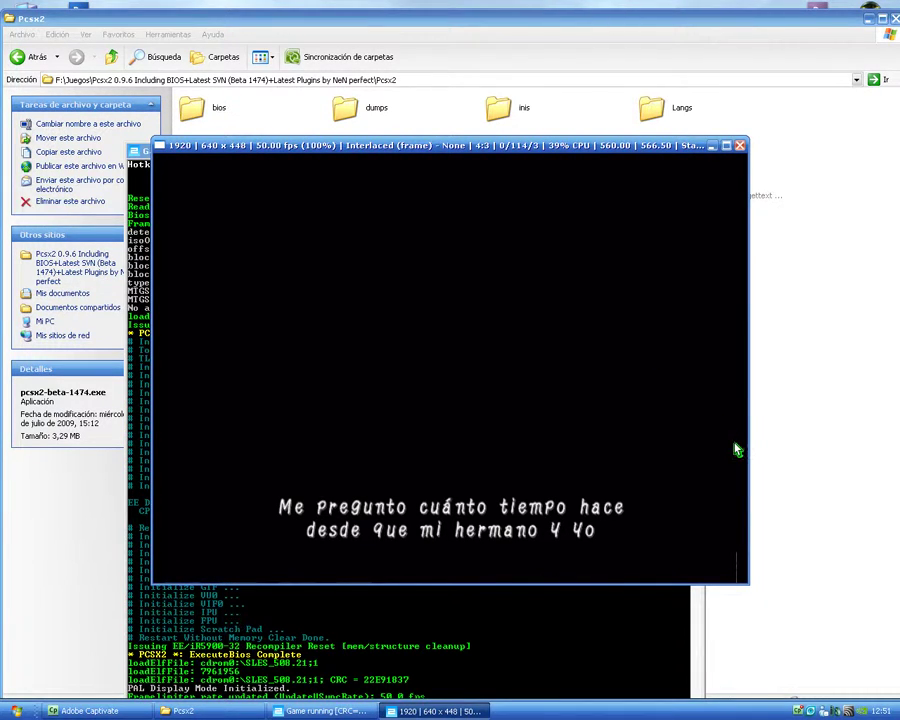
Bring the running game window back in front of the Pcsx2 folder and maximize it
key(Escape)
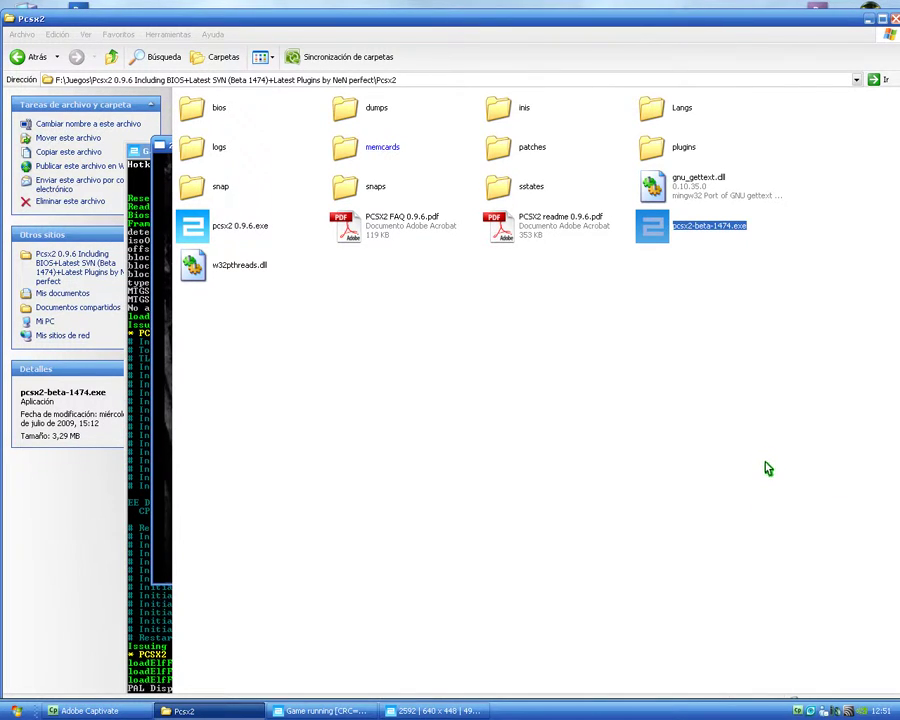
click(768, 469)
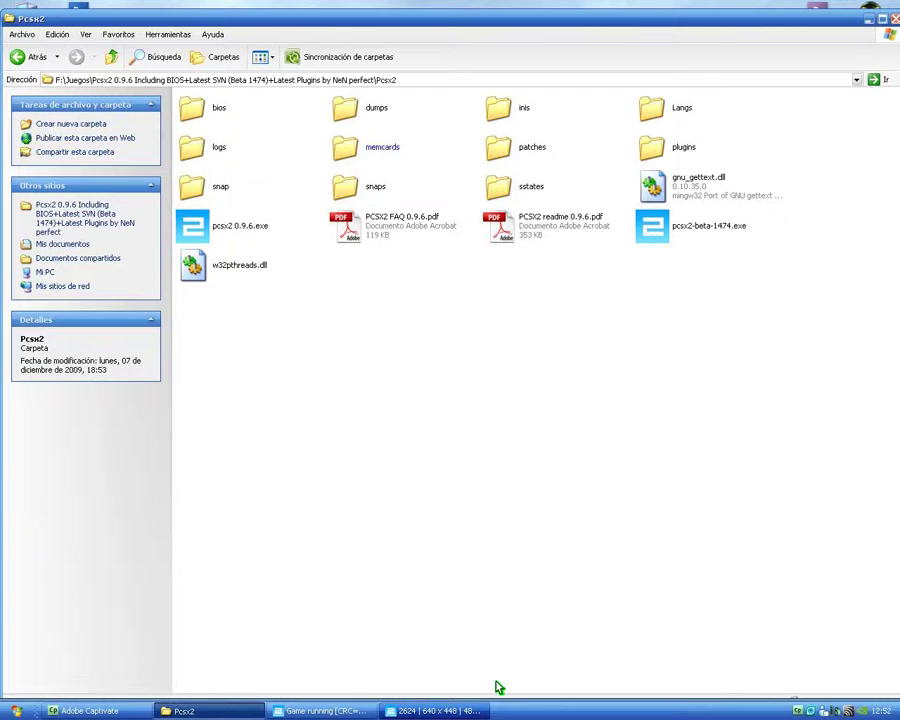
click(463, 711)
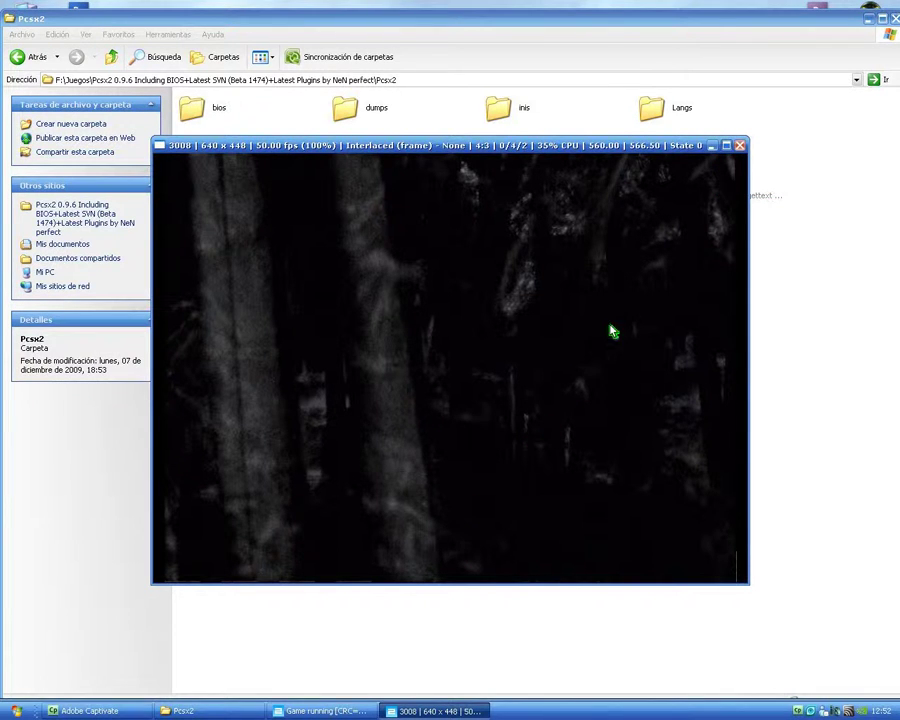
click(726, 145)
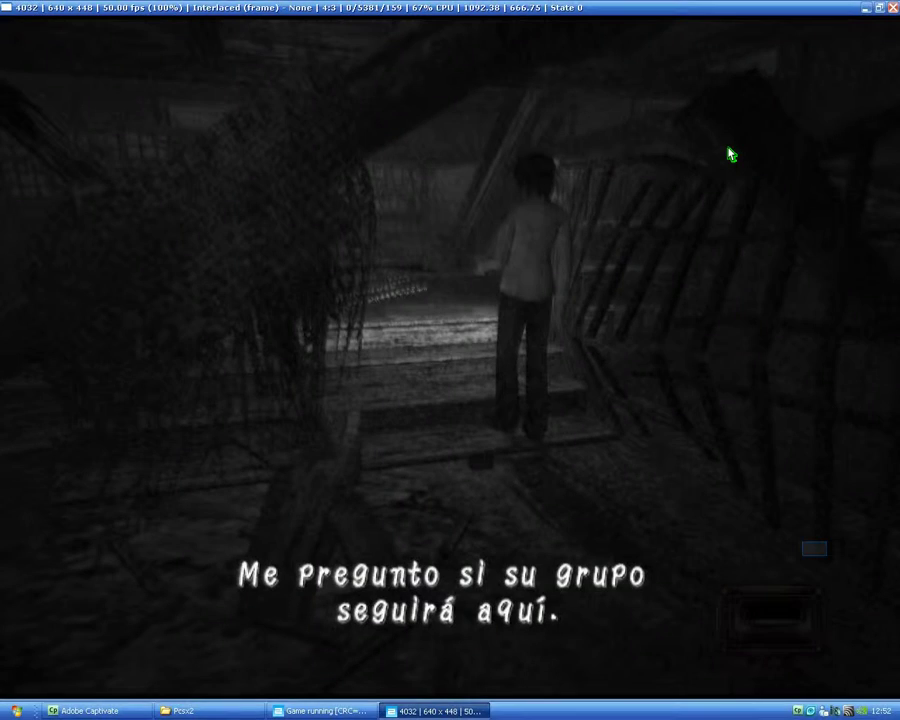